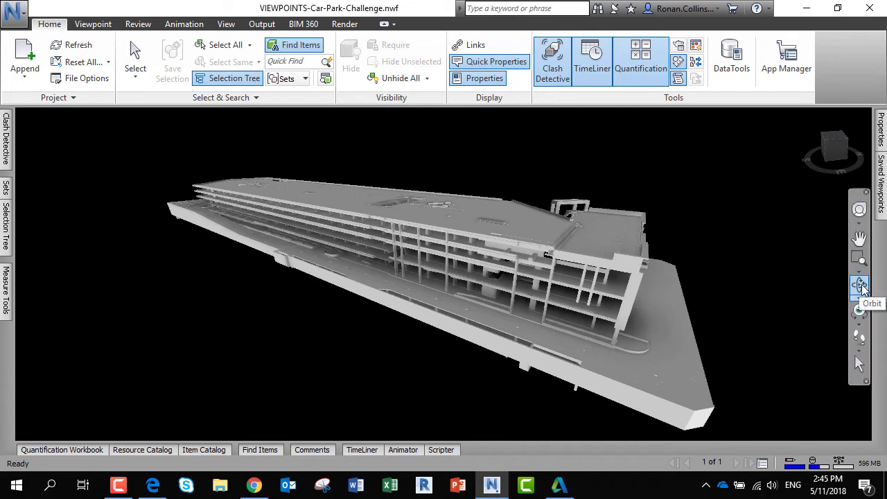
Save the current overall view of the car park as viewpoint 01 and keep the Saved Viewpoints list pinned open.
mouse_move(476, 297)
mouse_down()
mouse_move(493, 273)
mouse_move(459, 266)
mouse_move(466, 265)
mouse_up()
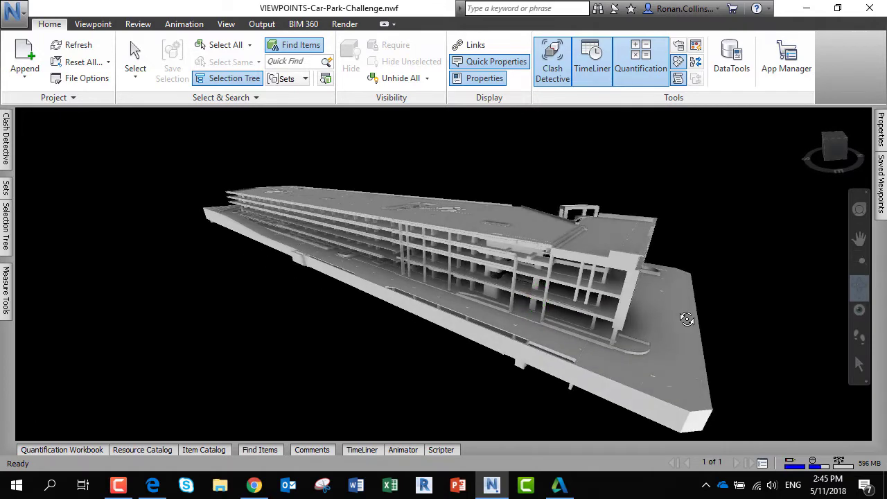
click(96, 26)
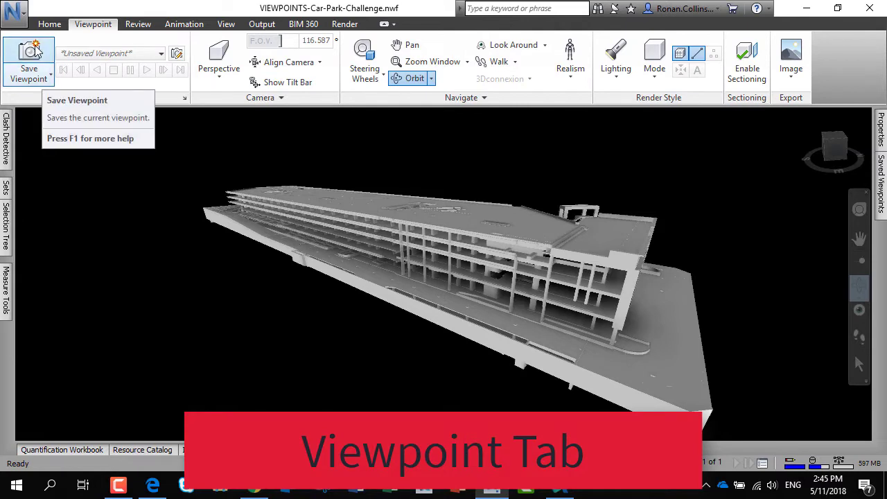
click(52, 79)
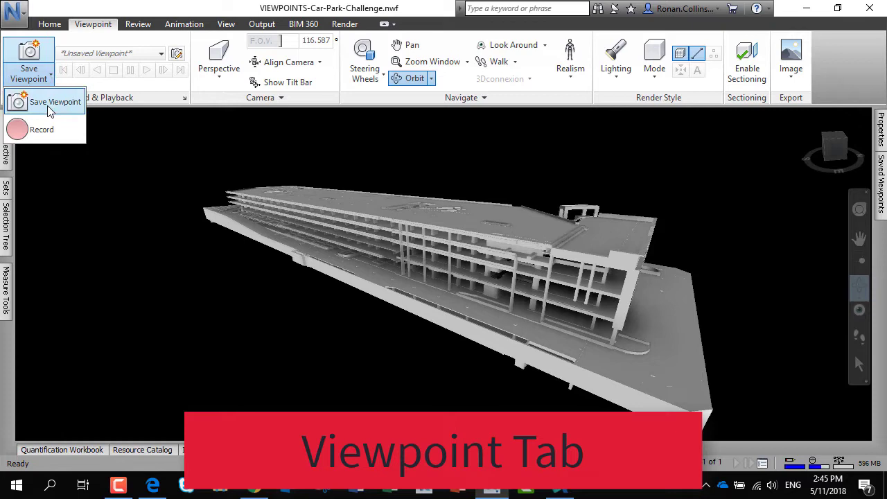
click(31, 44)
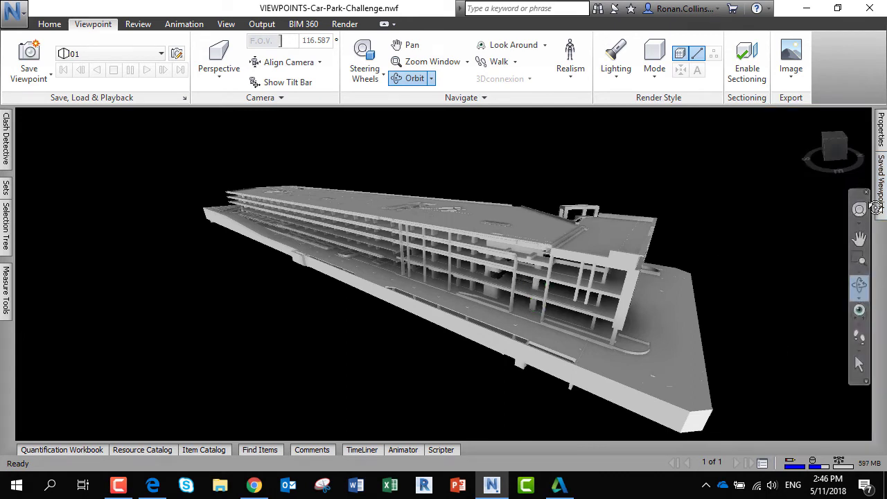
mouse_move(881, 194)
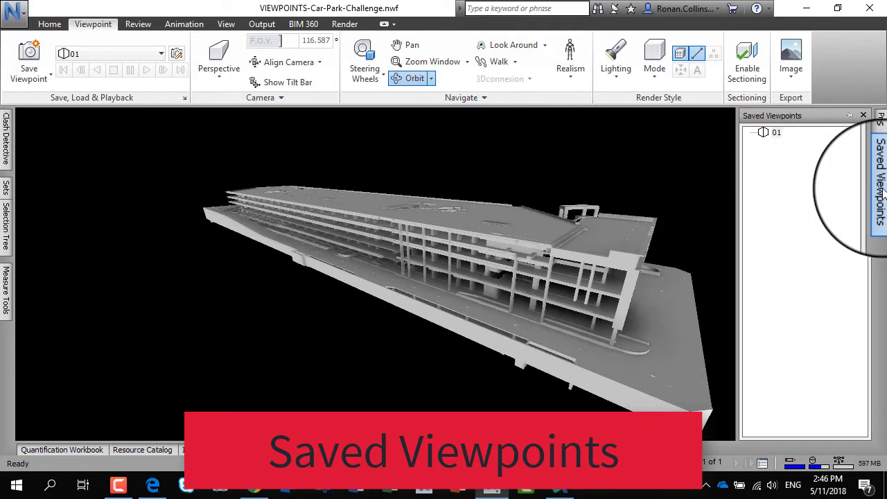
click(848, 117)
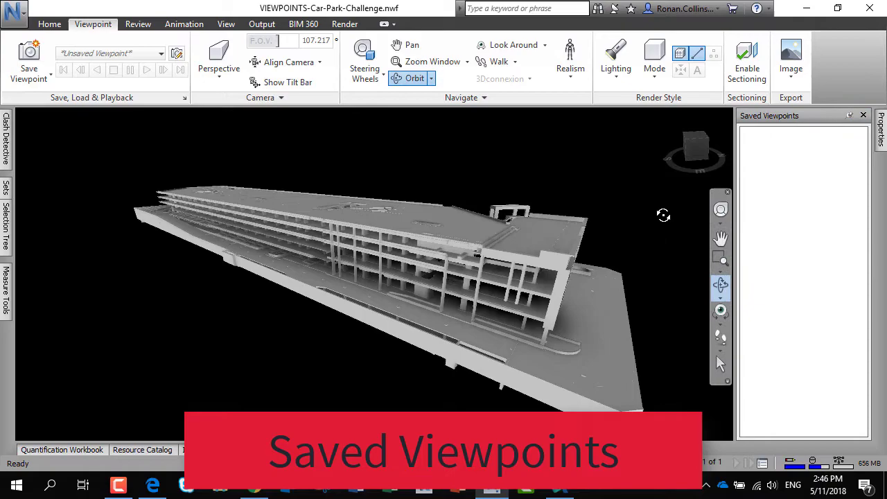
Save a closer side view of the car park's long facade and open floor levels as viewpoint 02.
drag(333, 244, 392, 212)
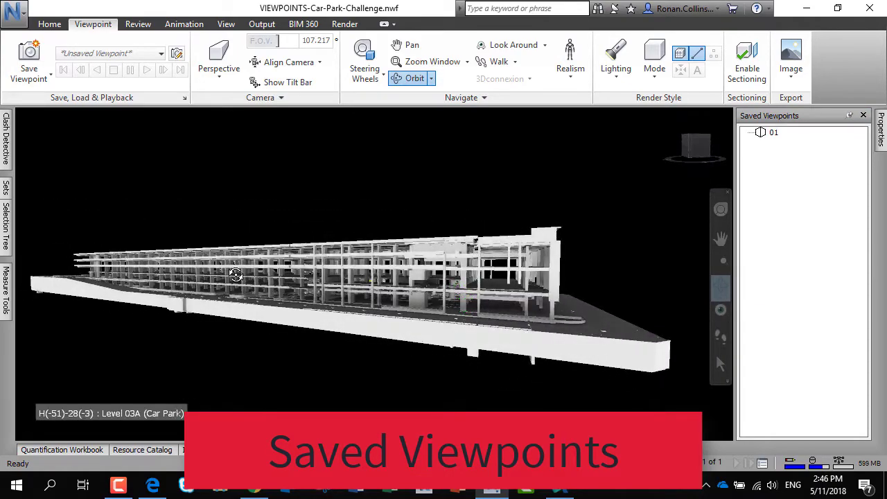
scroll(199, 284, up, 5)
shift+middle_drag(199, 286, 261, 279)
scroll(518, 286, down, 1)
scroll(517, 286, down, 1)
middle_drag(363, 288, 572, 280)
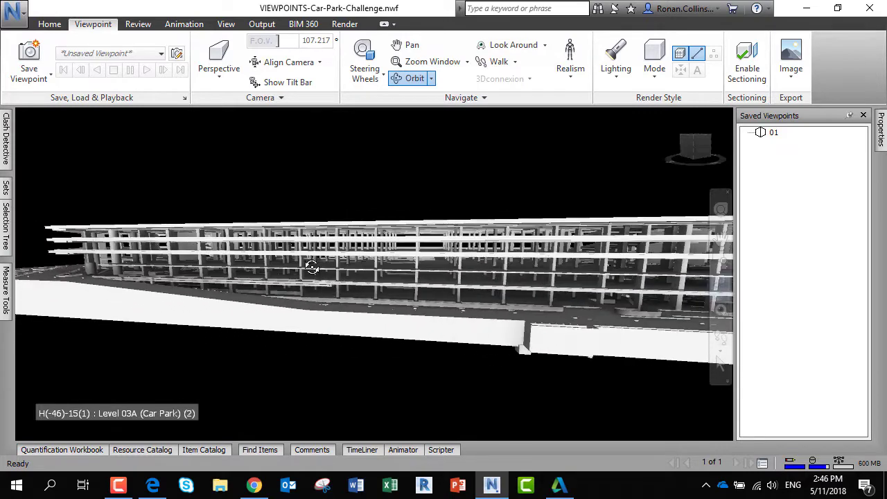
scroll(300, 268, up, 2)
drag(345, 287, 377, 297)
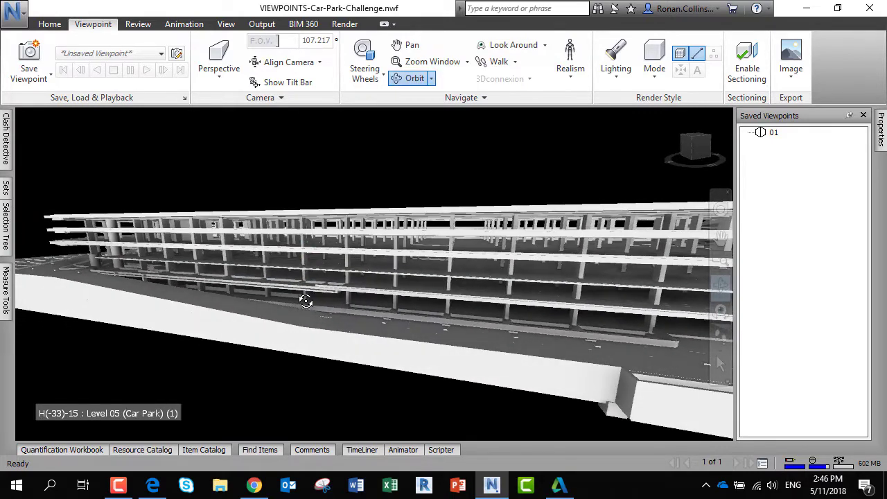
right_click(759, 187)
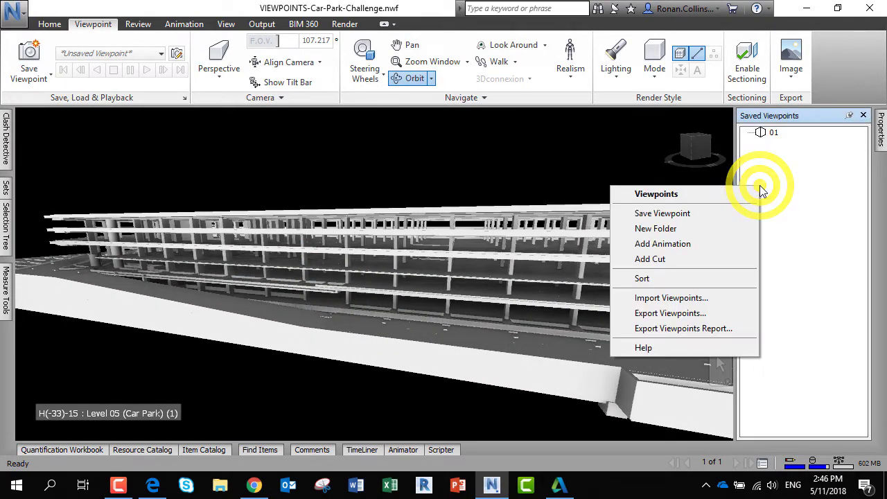
click(708, 219)
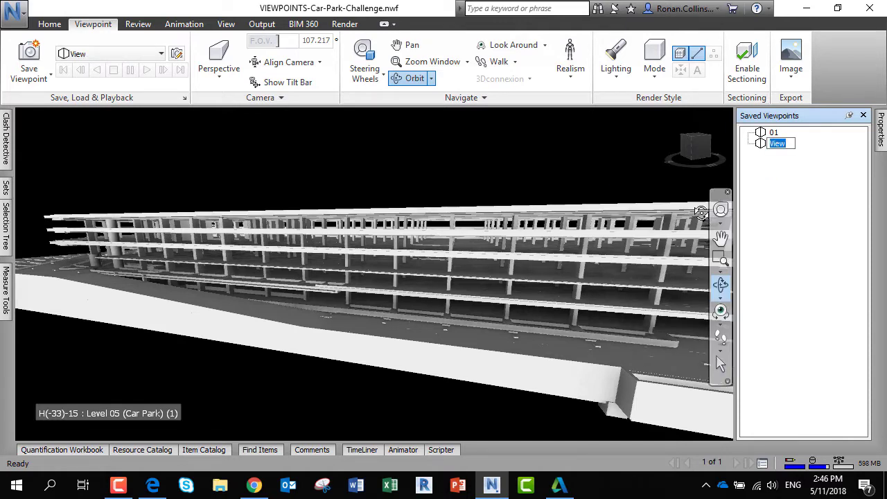
text(02)
click(764, 211)
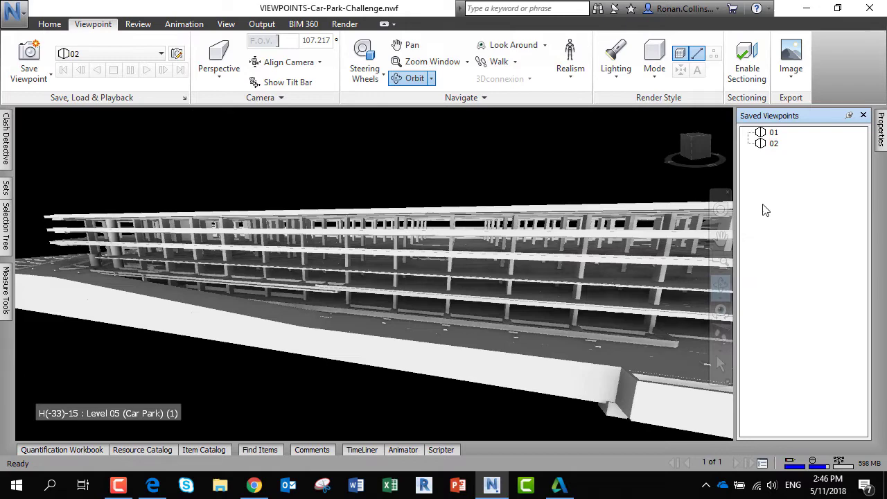
Switch to the top view of the car park, rotate it until the building lies horizontally, and frame the whole roof.
drag(554, 192, 533, 221)
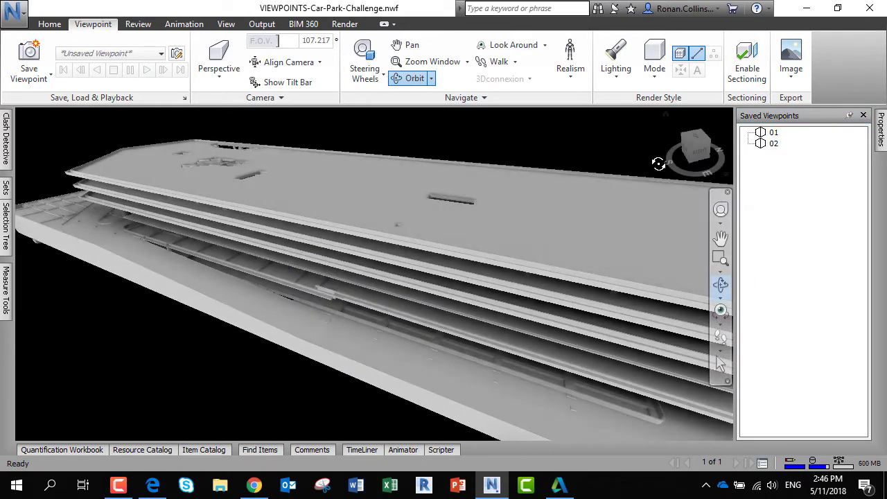
click(695, 142)
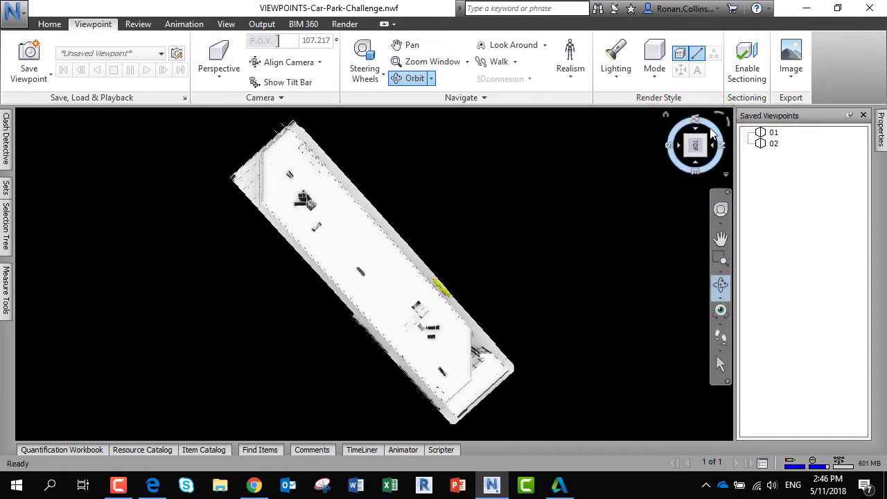
mouse_move(710, 127)
mouse_down()
mouse_move(691, 118)
mouse_move(675, 126)
mouse_up()
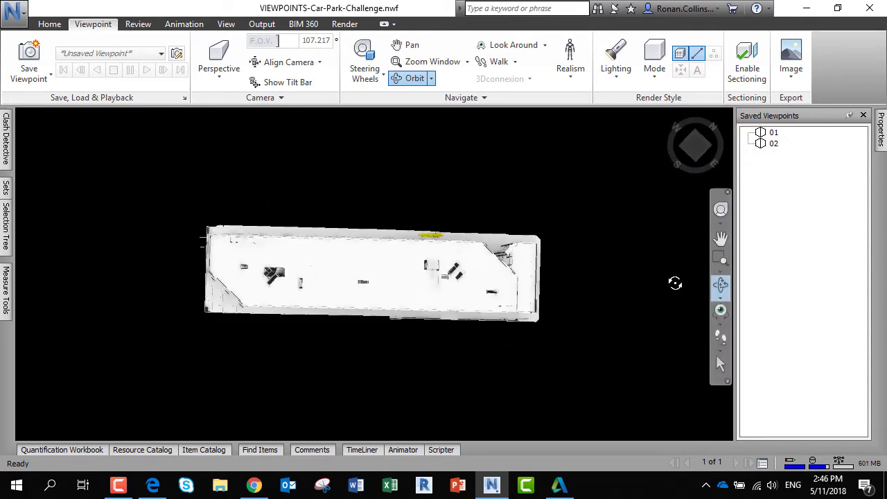
click(721, 259)
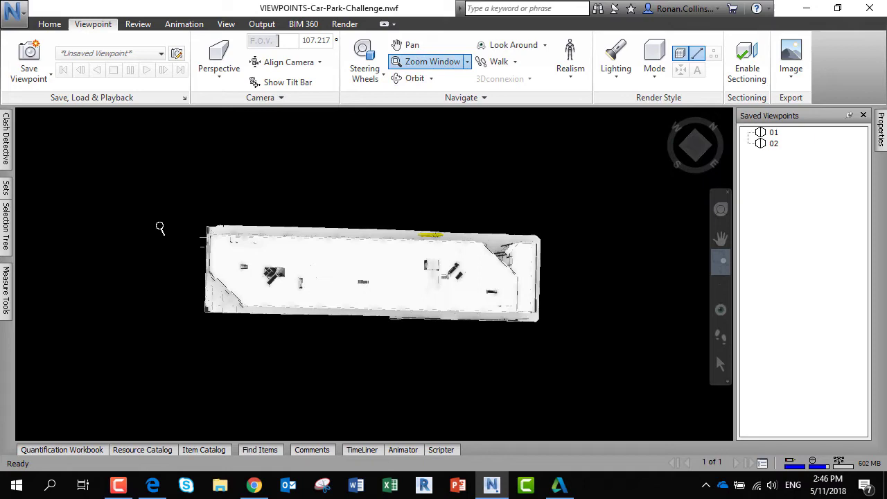
drag(178, 212, 556, 334)
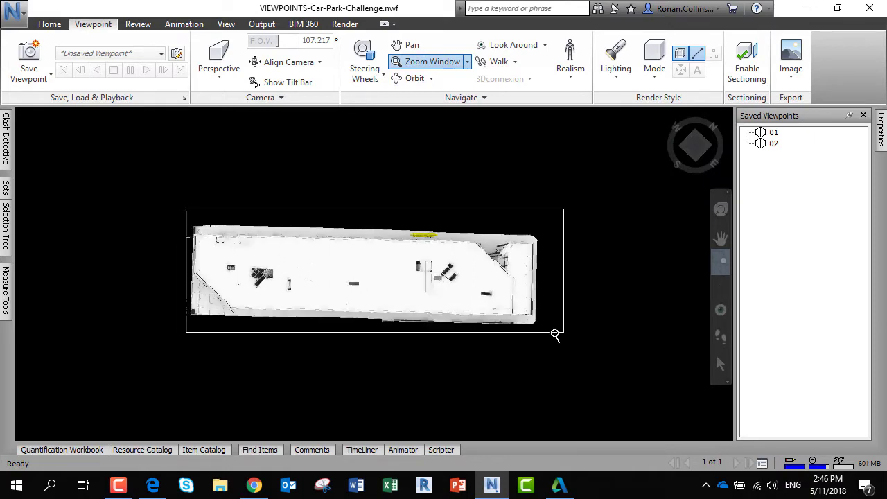
click(720, 238)
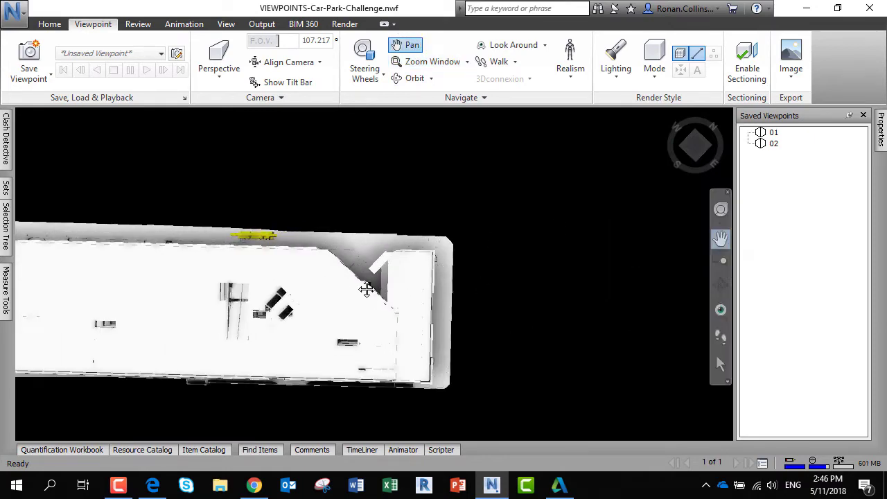
drag(365, 284, 526, 250)
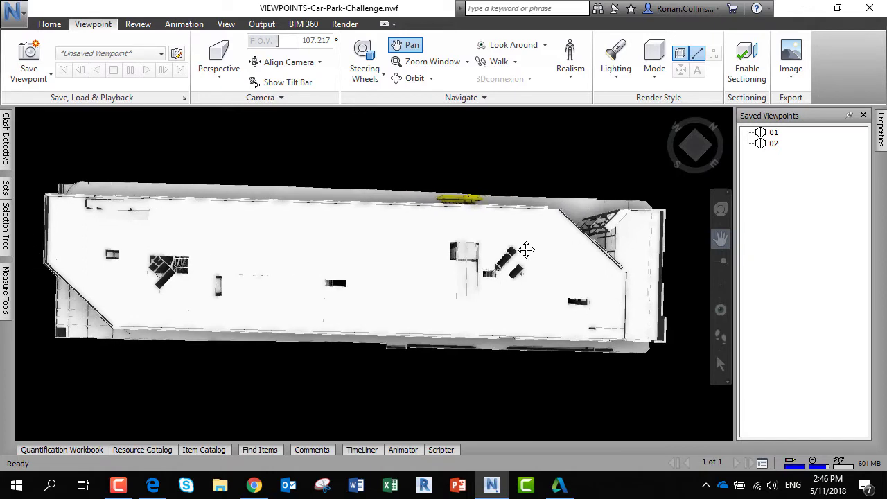
Save the framed roof view as viewpoint 03 TOP and recall the saved viewpoints 01 and 02.
right_click(748, 182)
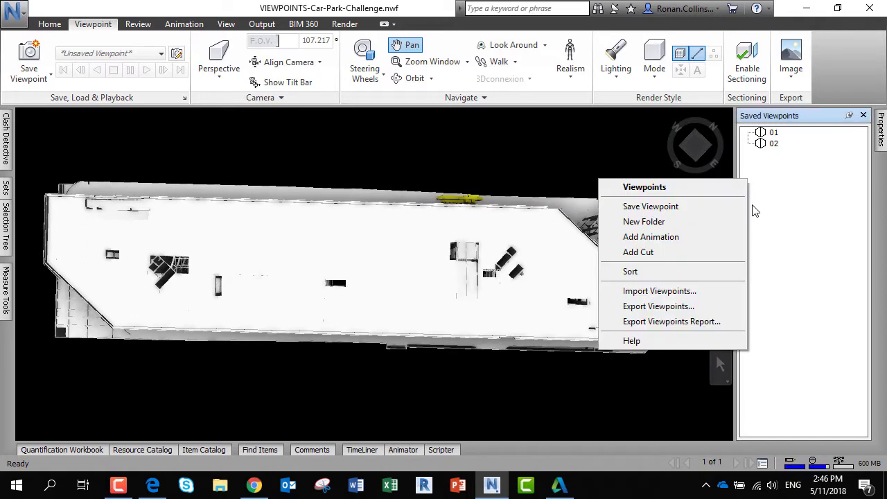
click(690, 214)
text(03)
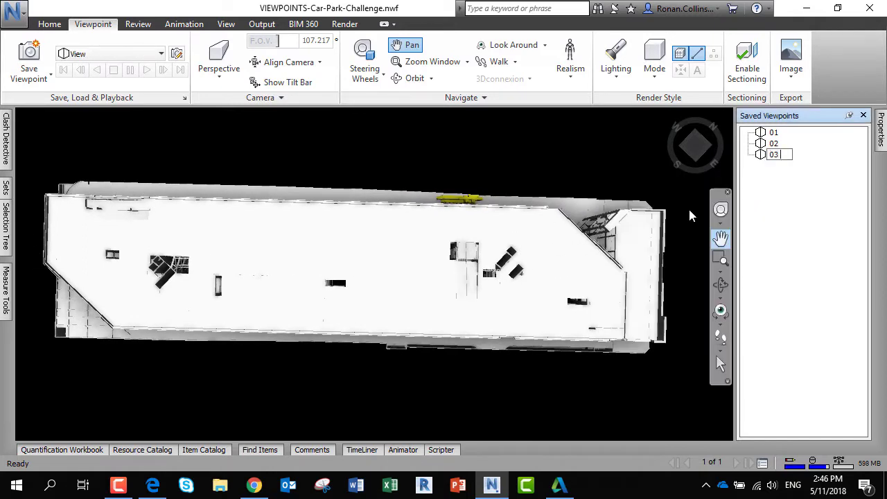
text( TOP)
key(Return)
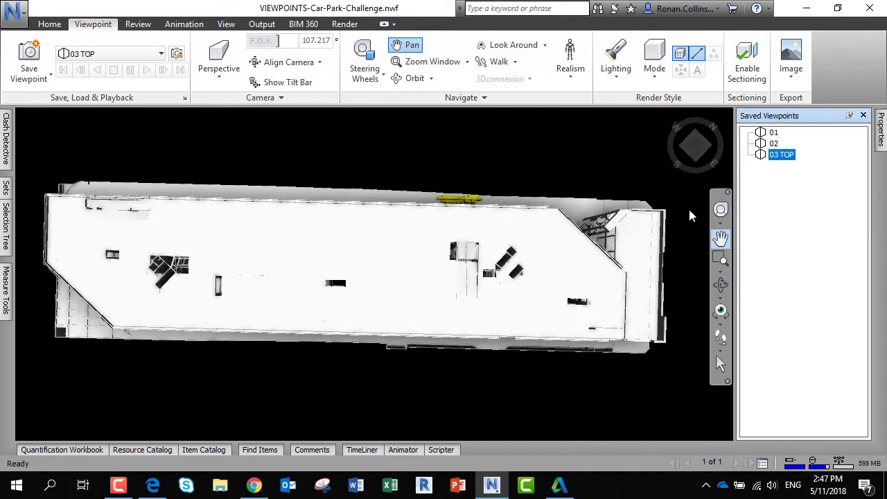
click(776, 231)
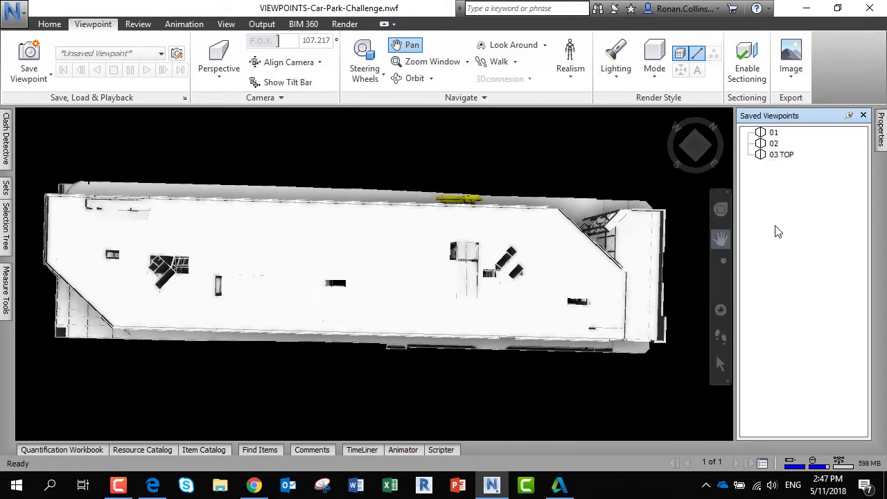
click(773, 132)
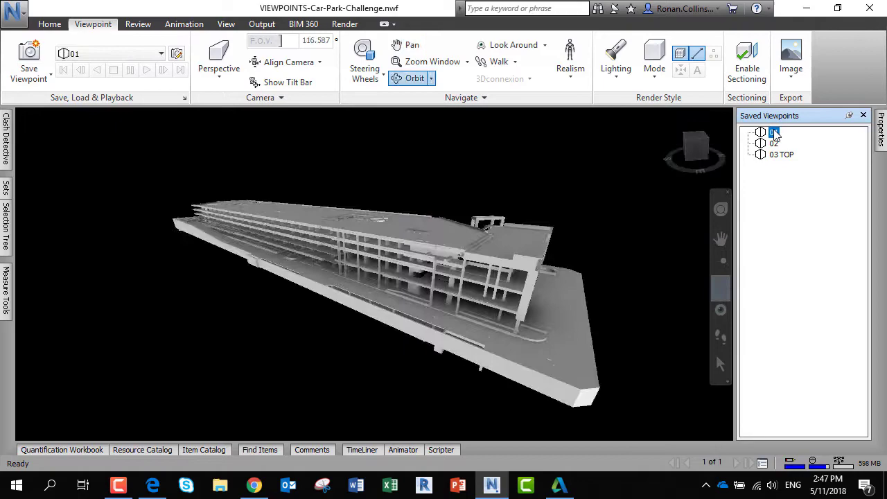
click(773, 143)
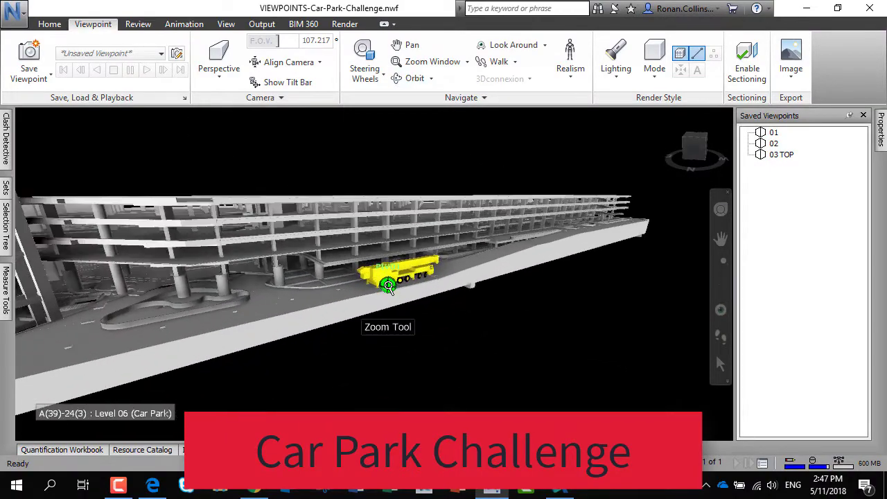
Save a close-up view of the yellow mobile crane beside the car park as viewpoint CRANE.
scroll(389, 285, up, 6)
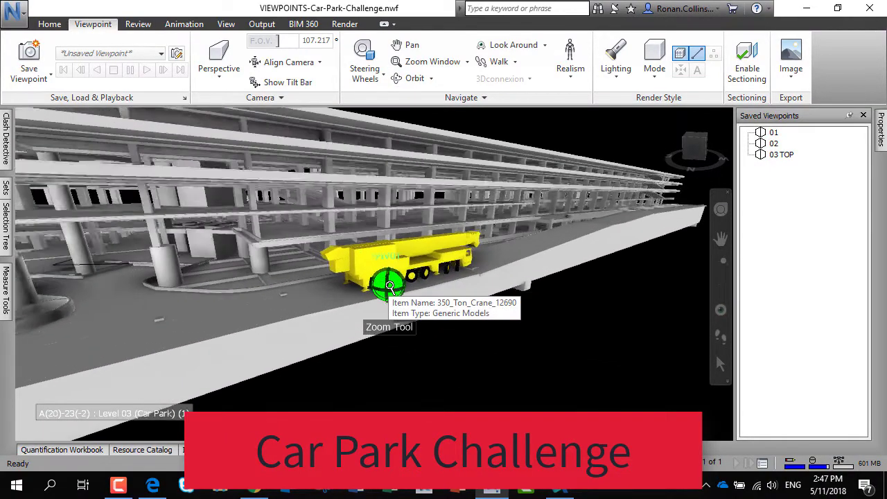
scroll(389, 286, up, 8)
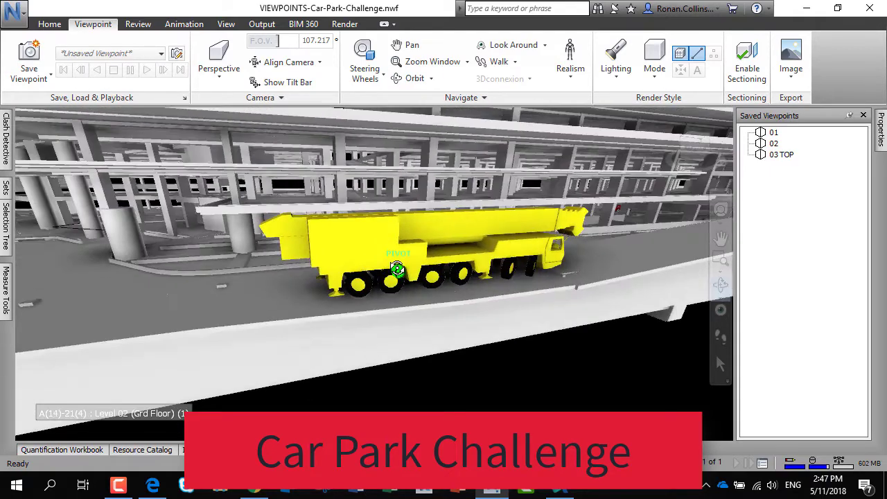
right_click(781, 237)
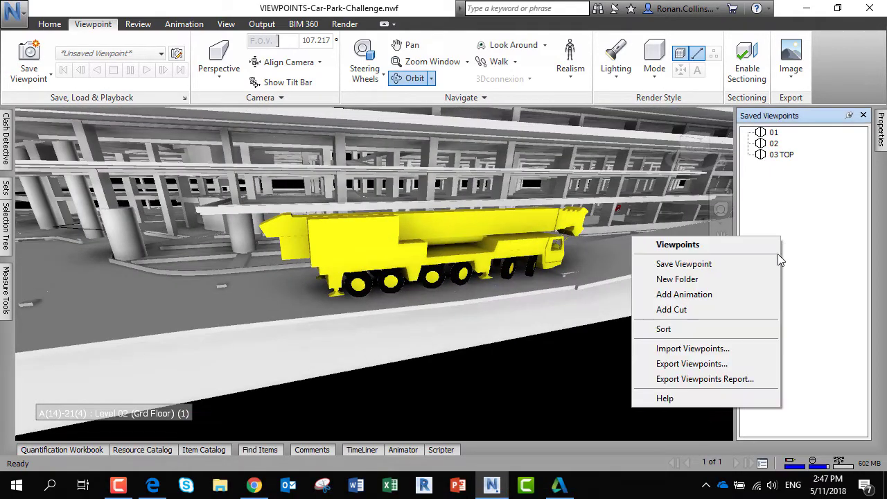
click(749, 263)
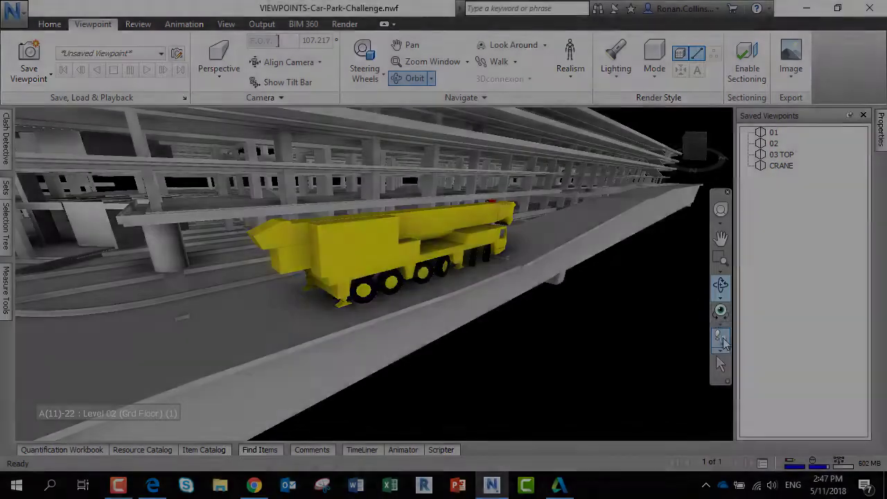
Walk to the red sports car inside the car park and save a close-up view of it as viewpoint PORSCHE.
click(499, 61)
drag(492, 215, 485, 269)
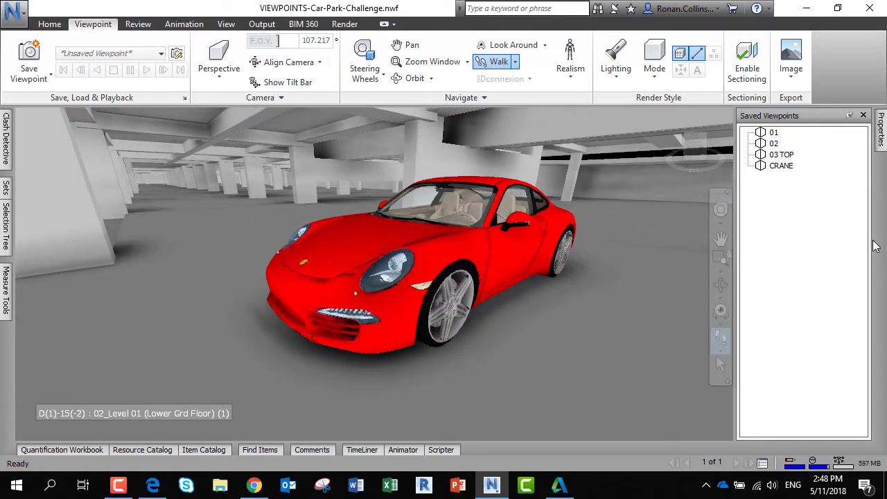
right_click(790, 220)
click(693, 245)
text(P)
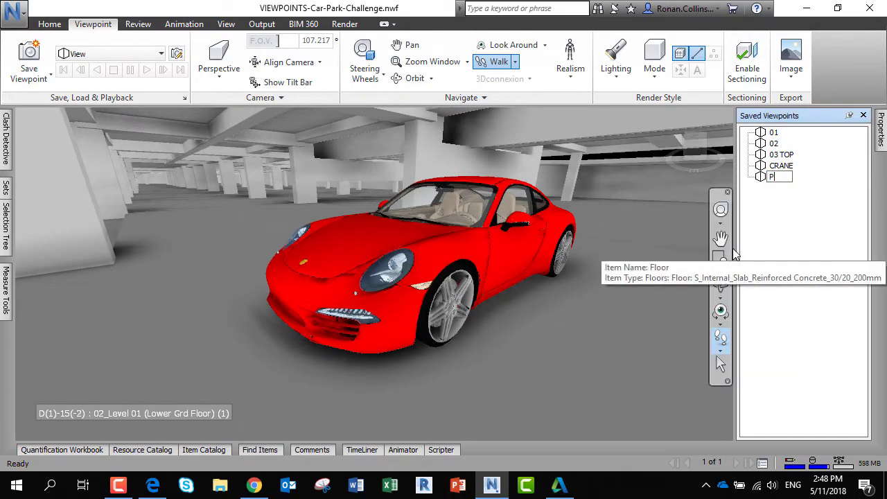
text(ORSCHE)
key(Return)
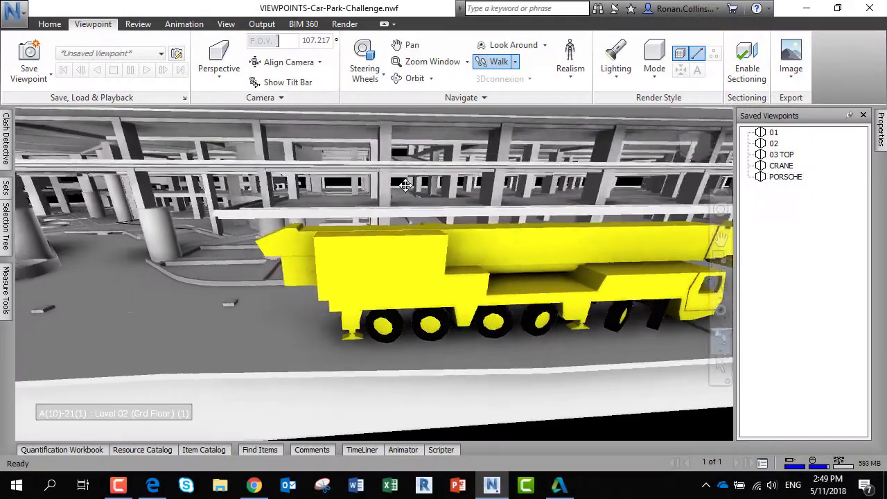
Select the distant car on the Level 03 car park deck and zoom to the selected car.
middle_drag(406, 185, 443, 180)
drag(396, 223, 399, 194)
click(49, 24)
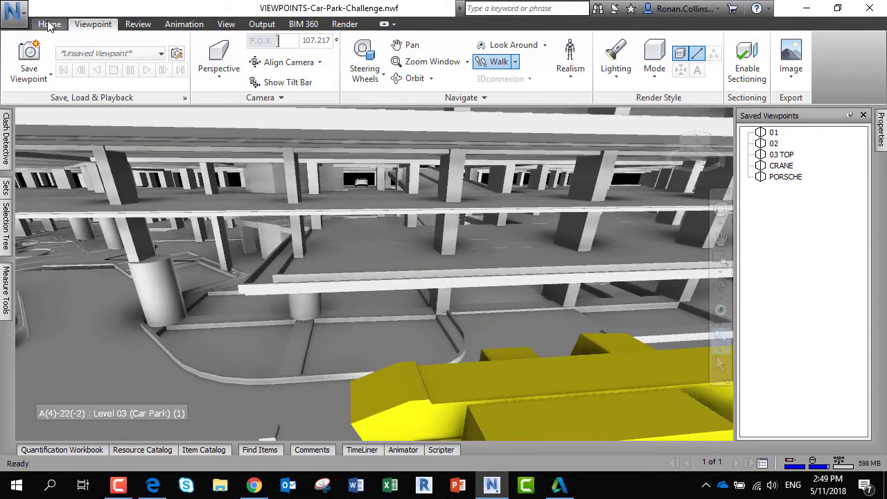
click(137, 52)
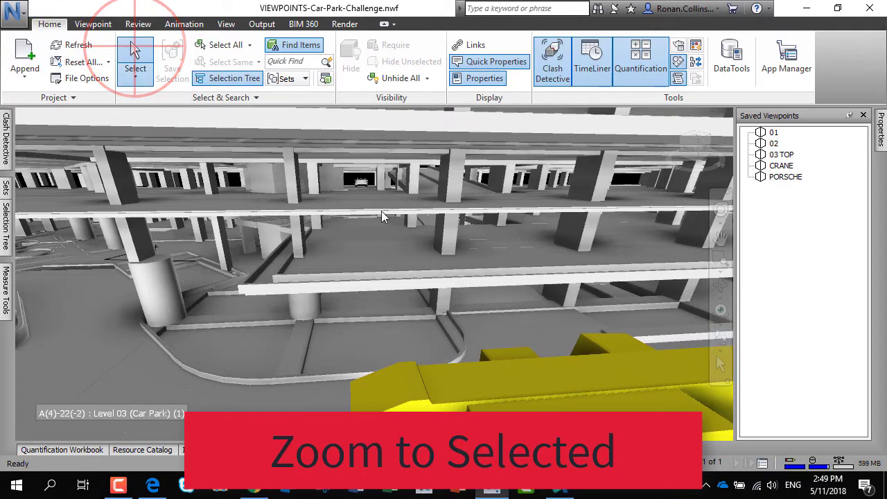
click(363, 184)
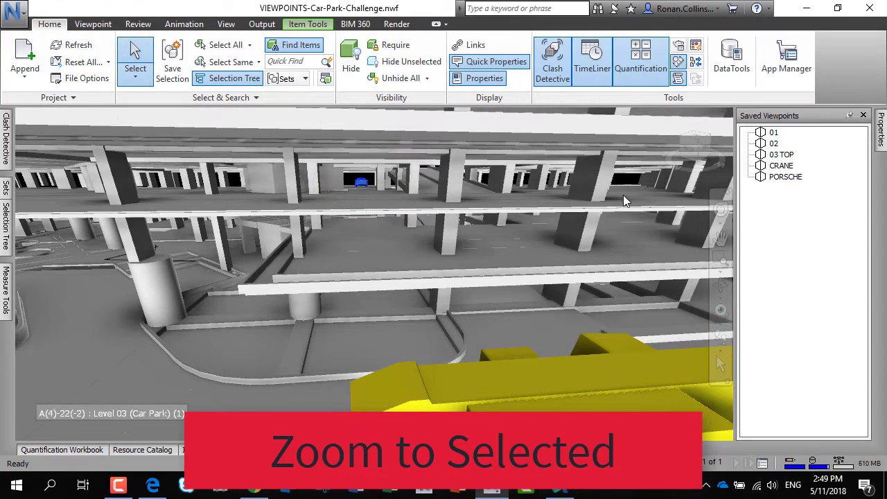
click(700, 155)
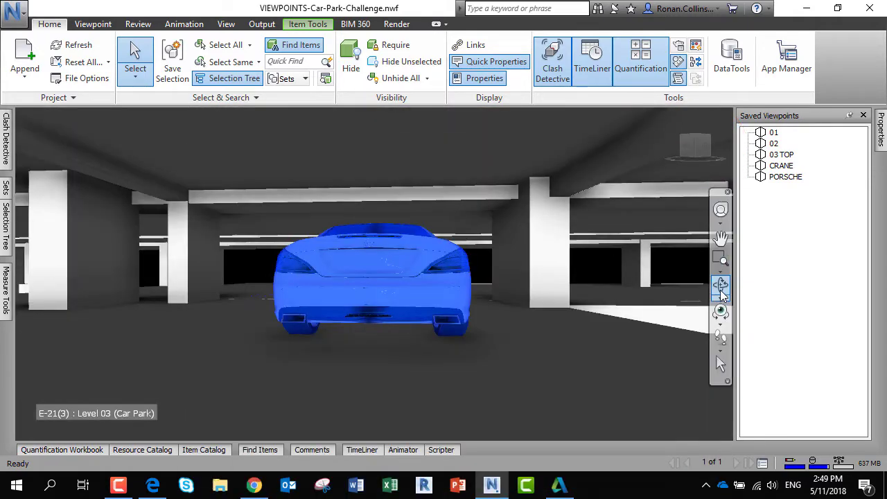
Orbit to a close front three-quarter view of the Mercedes, clear its selection, and save the view as viewpoint MERC.
click(721, 286)
mouse_move(287, 307)
mouse_down()
mouse_move(452, 318)
mouse_move(630, 313)
mouse_up()
scroll(363, 272, up, 1)
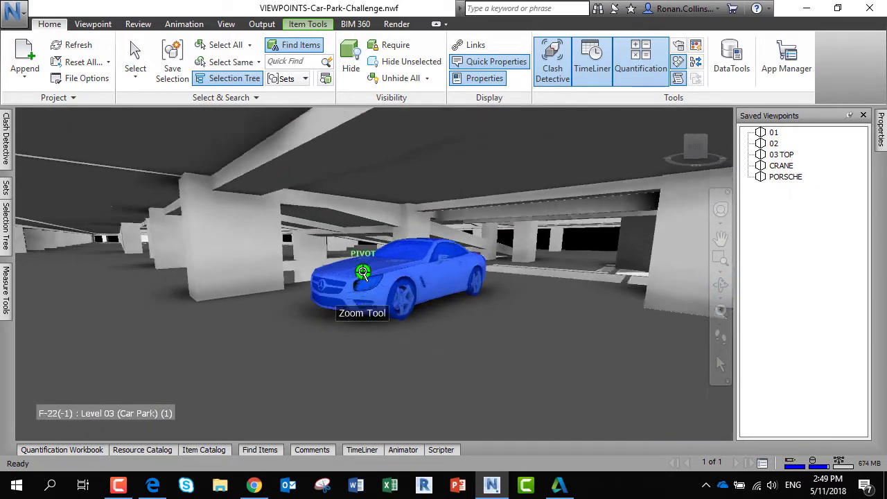
scroll(363, 272, up, 2)
drag(372, 285, 390, 287)
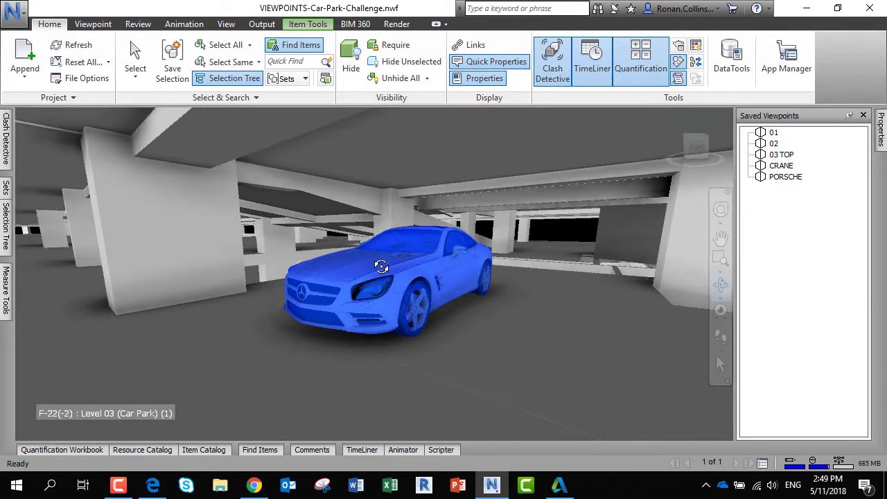
key(Escape)
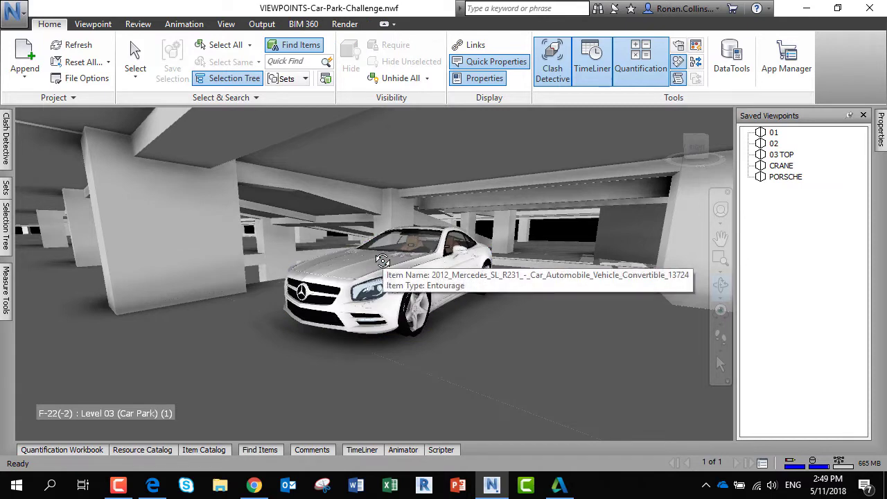
right_click(789, 199)
click(759, 228)
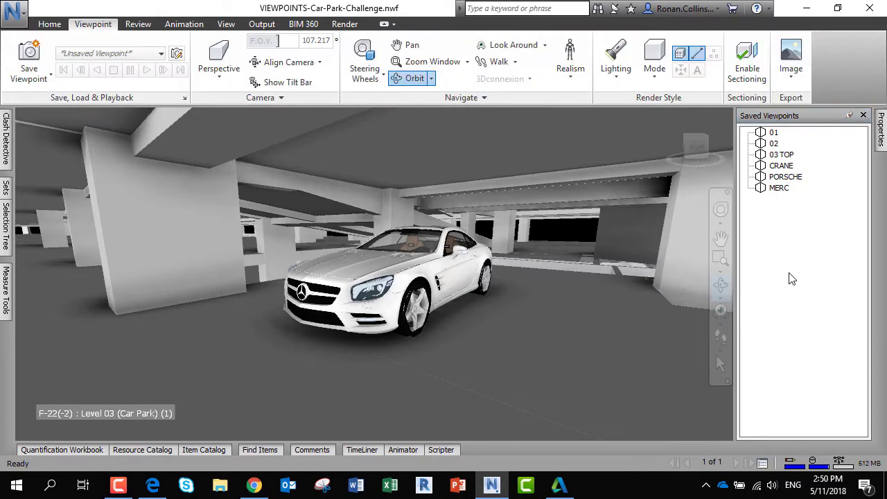
Create a saved viewpoints folder named VEHICLES.
right_click(791, 278)
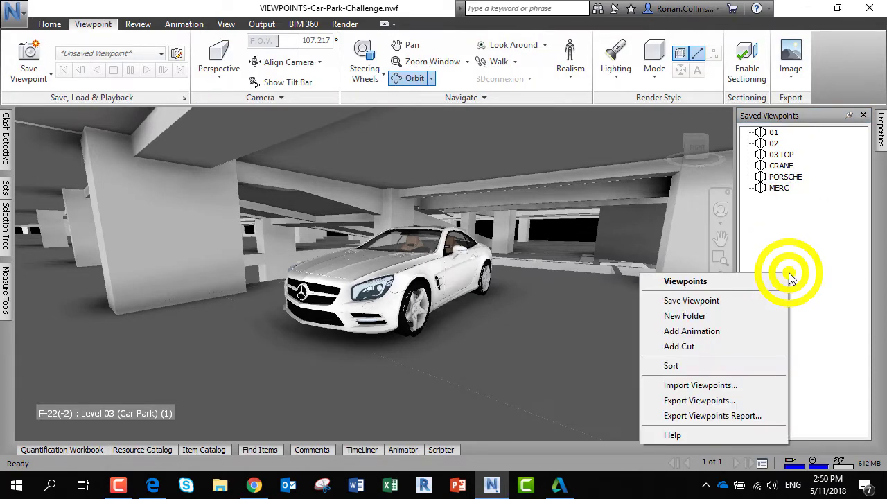
click(730, 316)
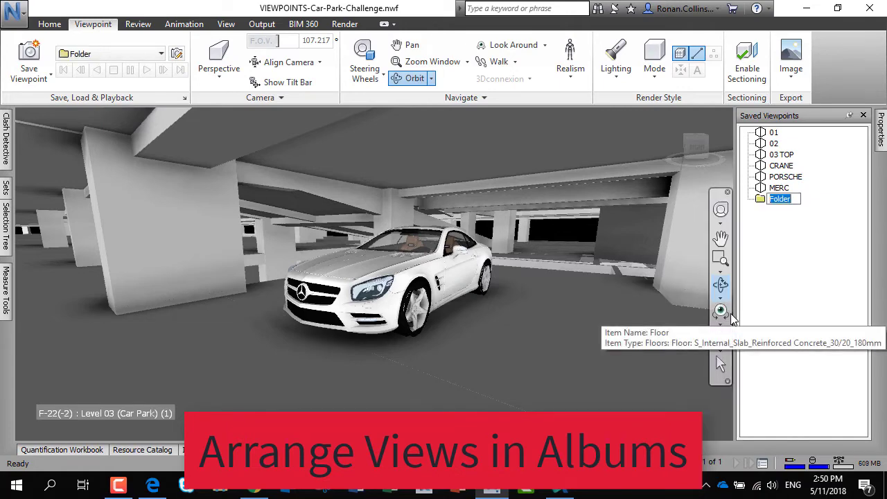
text(VEHICLES)
key(Return)
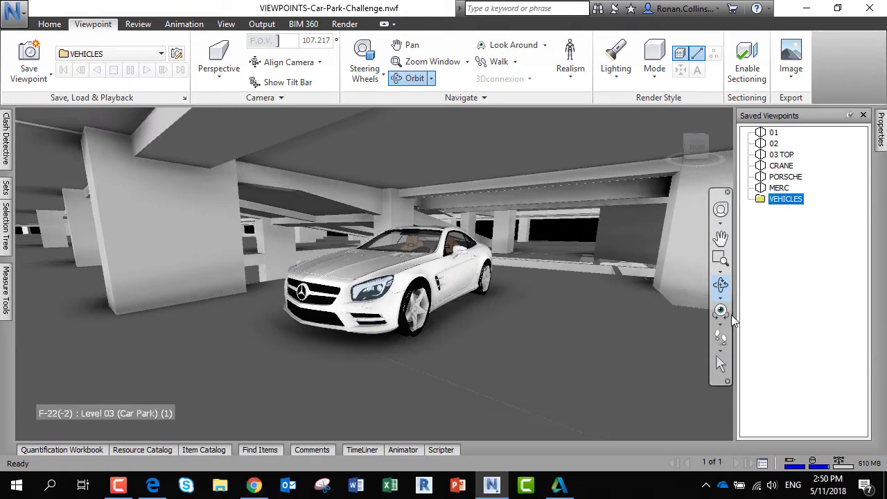
click(819, 324)
Move the CRANE, PORSCHE and MERC viewpoints into the VEHICLES folder.
click(776, 187)
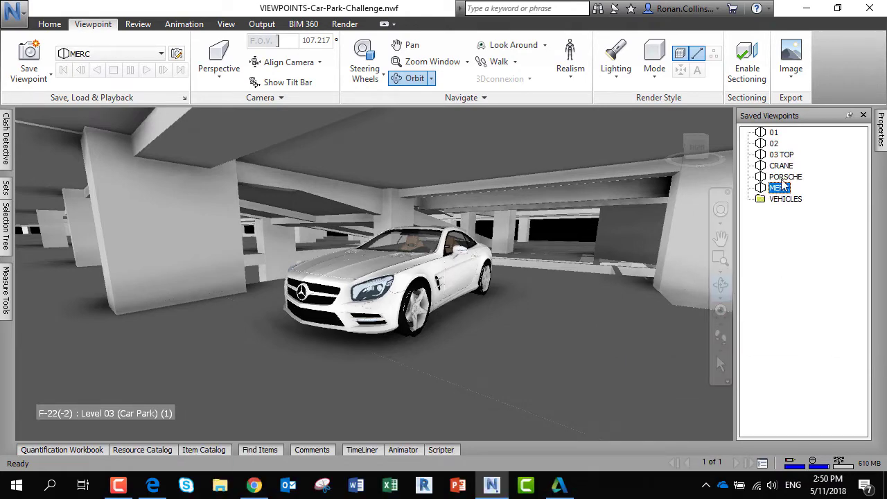
click(782, 177)
ctrl+click(781, 165)
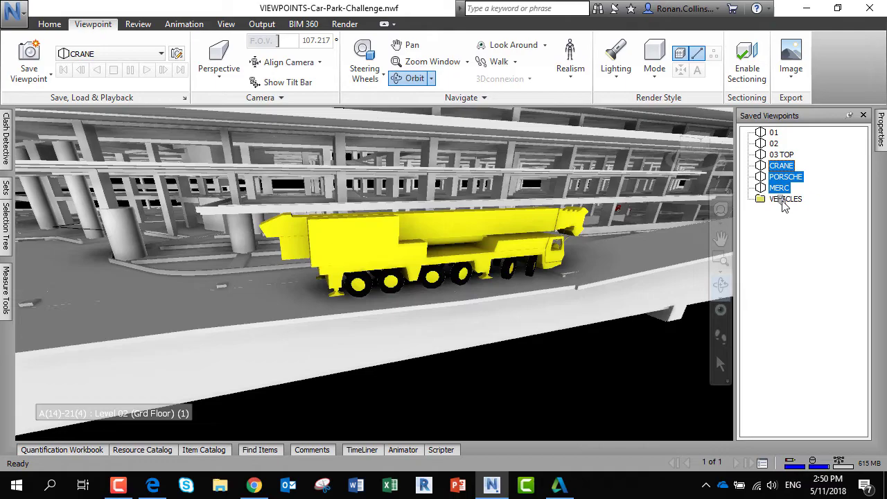
drag(782, 200, 783, 201)
click(785, 255)
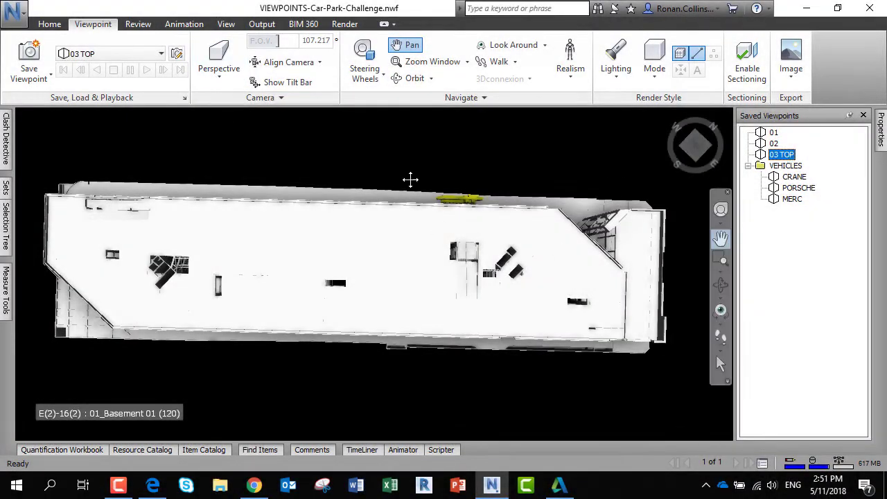
Switch the 03 TOP view to orthographic, straighten the building horizontally, and update the saved viewpoint.
click(223, 82)
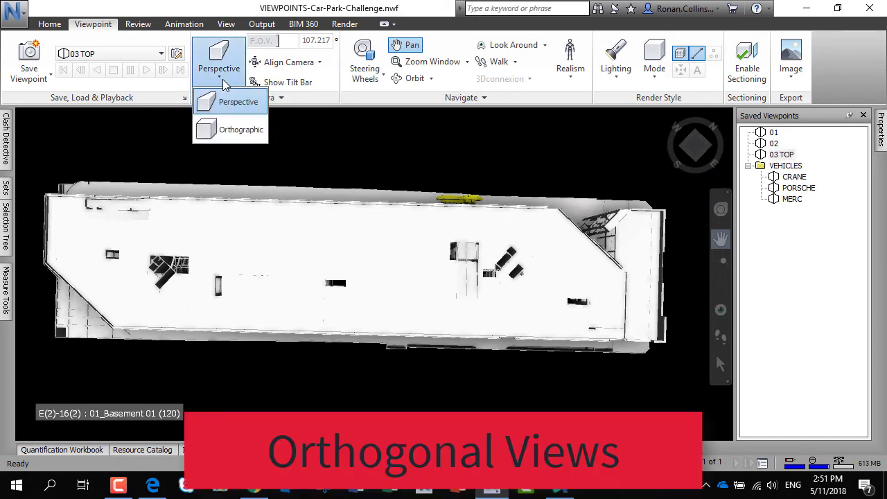
click(236, 131)
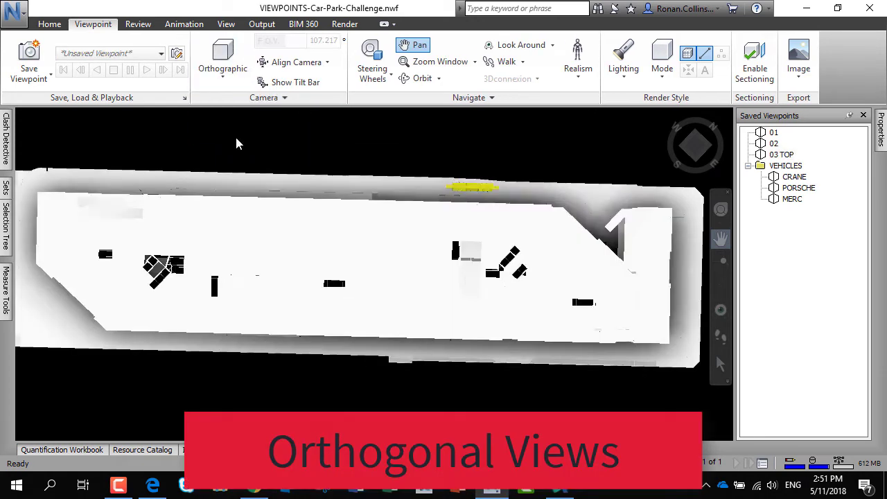
drag(699, 122, 702, 122)
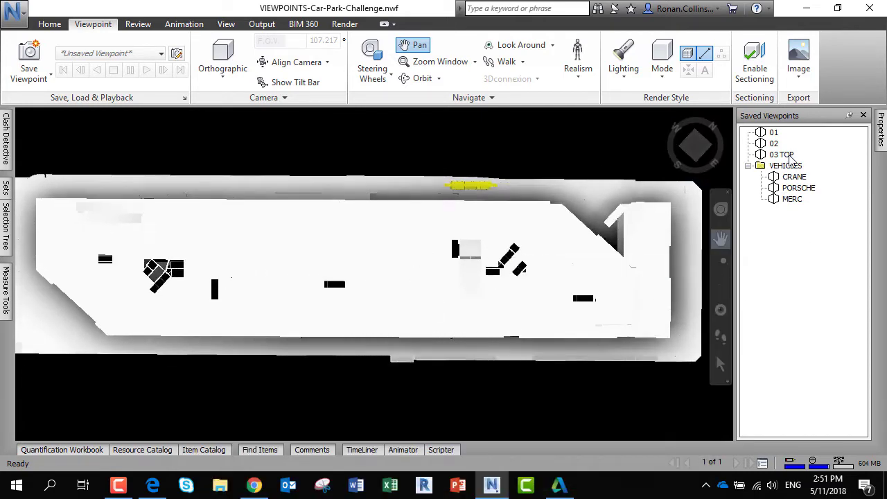
right_click(789, 156)
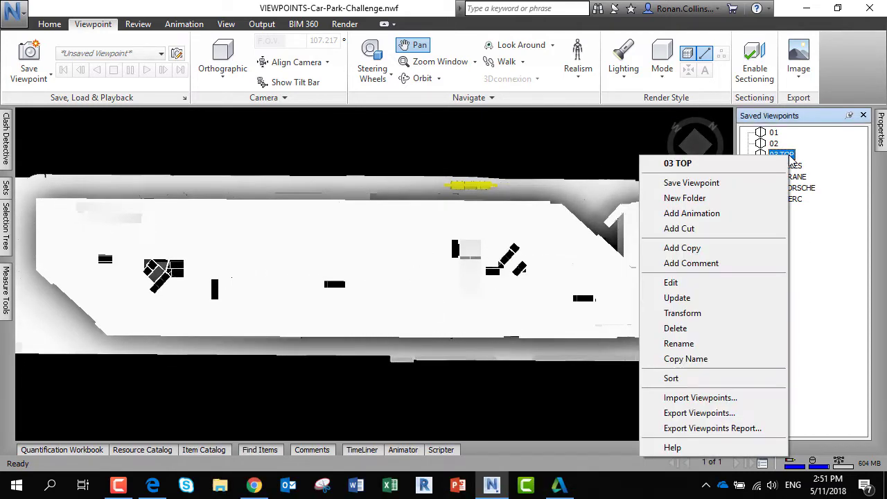
click(682, 299)
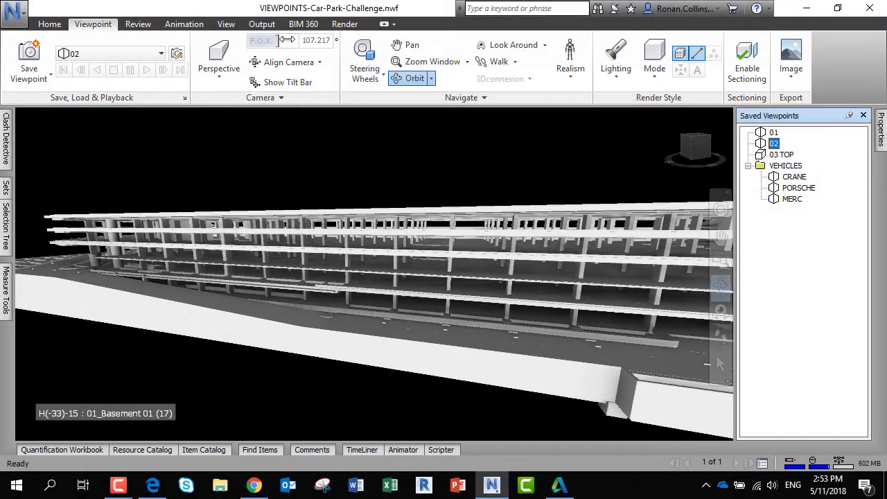
Narrow the field of view to about 98.6° in viewpoint 02 and about 95.8° in PORSCHE, and update both saved viewpoints.
drag(286, 41, 268, 40)
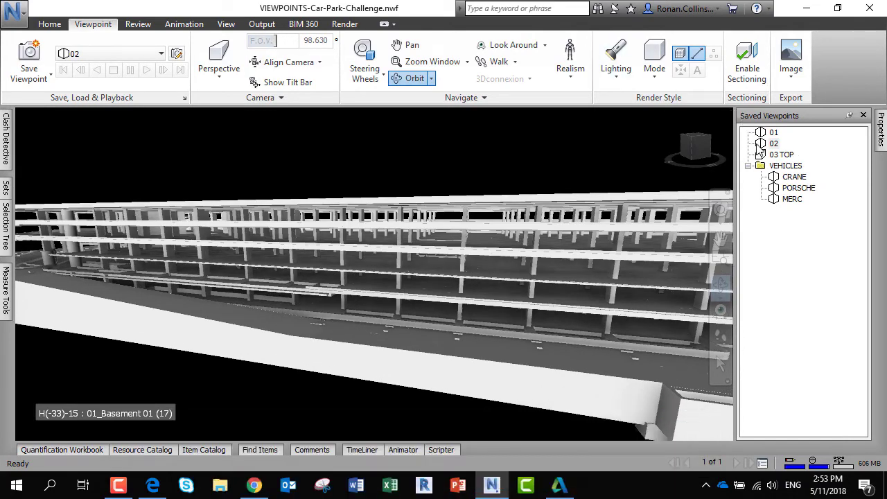
right_click(771, 144)
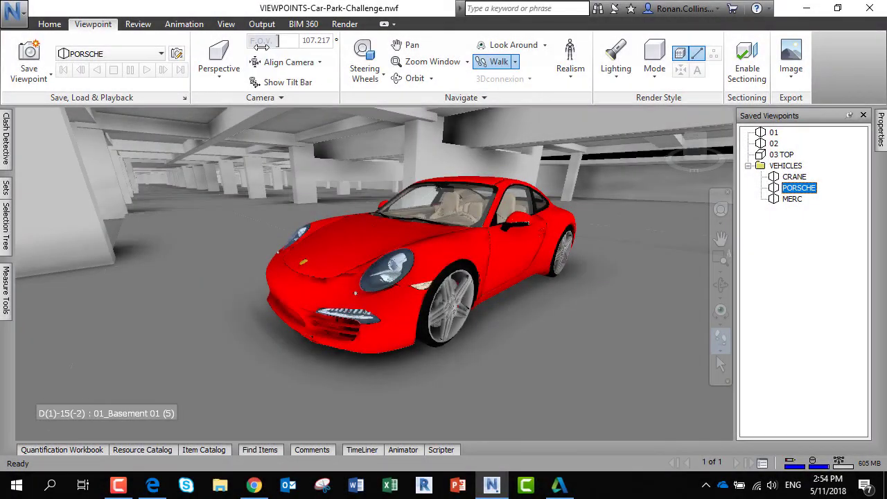
drag(294, 40, 275, 39)
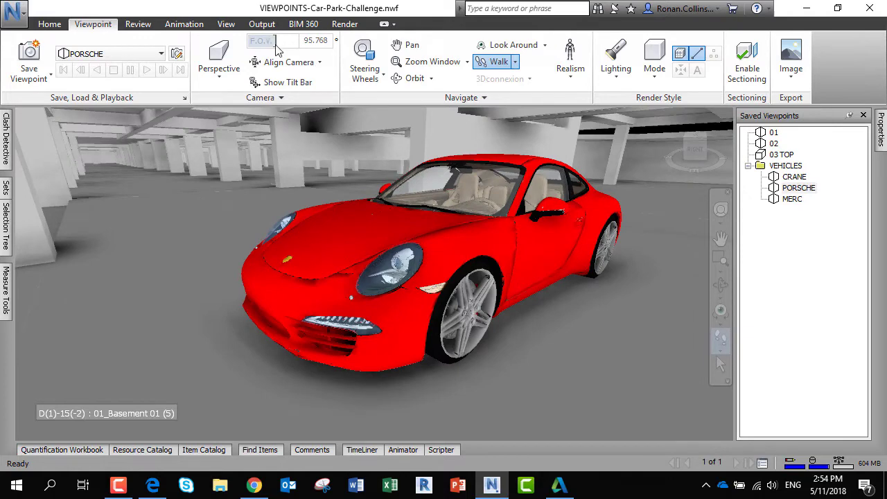
drag(385, 168, 409, 176)
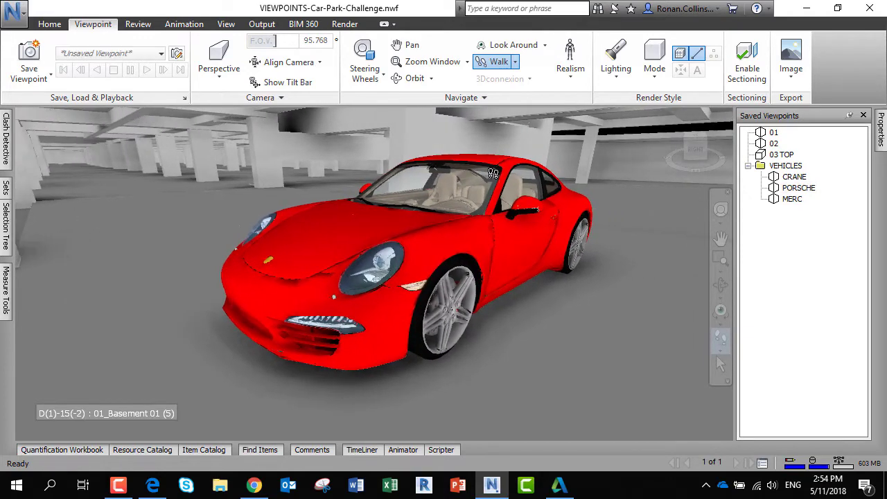
right_click(797, 188)
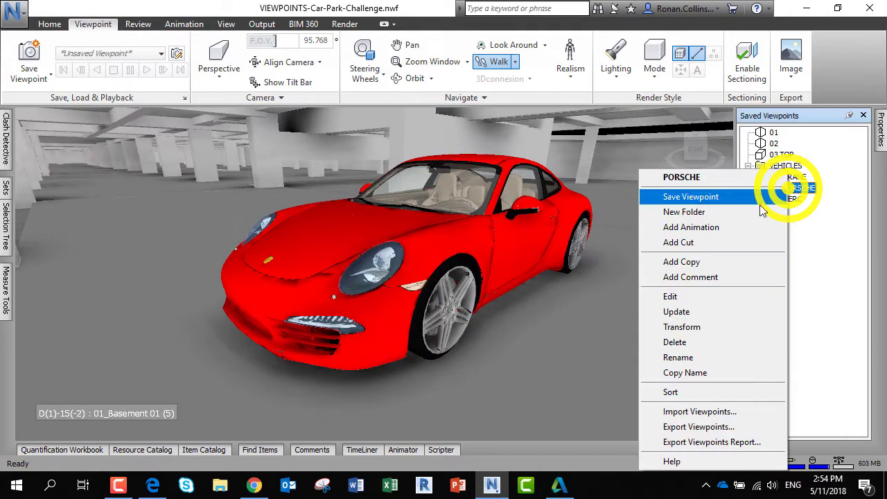
click(682, 313)
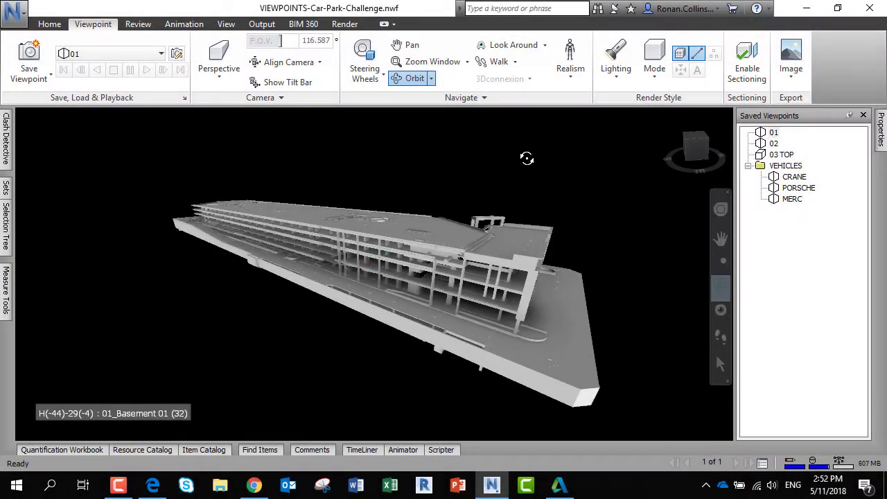
Open the background settings for the scene in viewpoint 01.
right_click(526, 158)
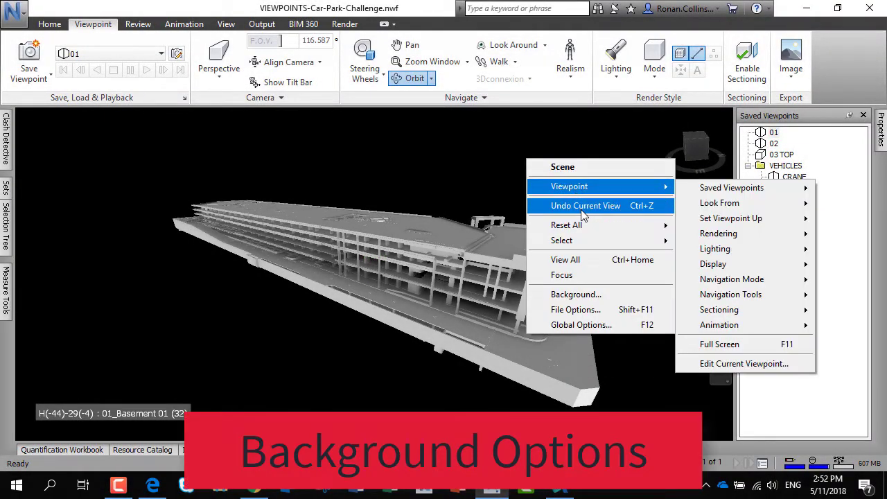
click(575, 295)
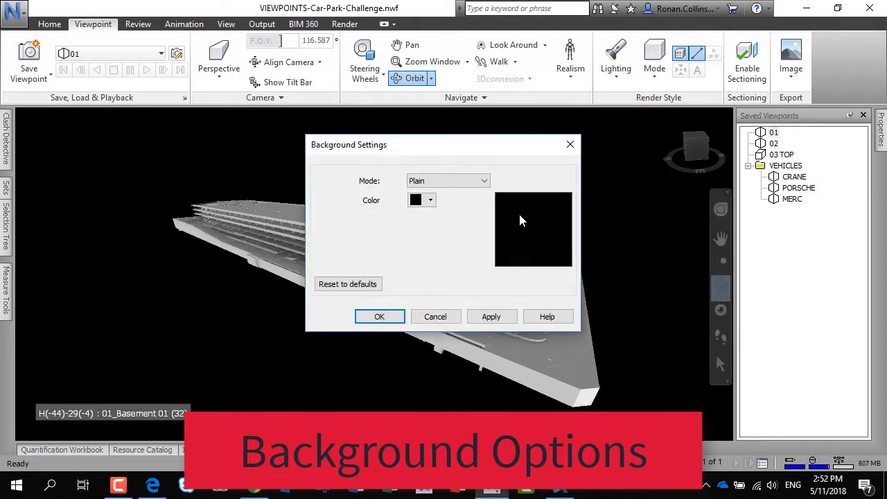
Apply a plain cyan background to the scene.
click(426, 201)
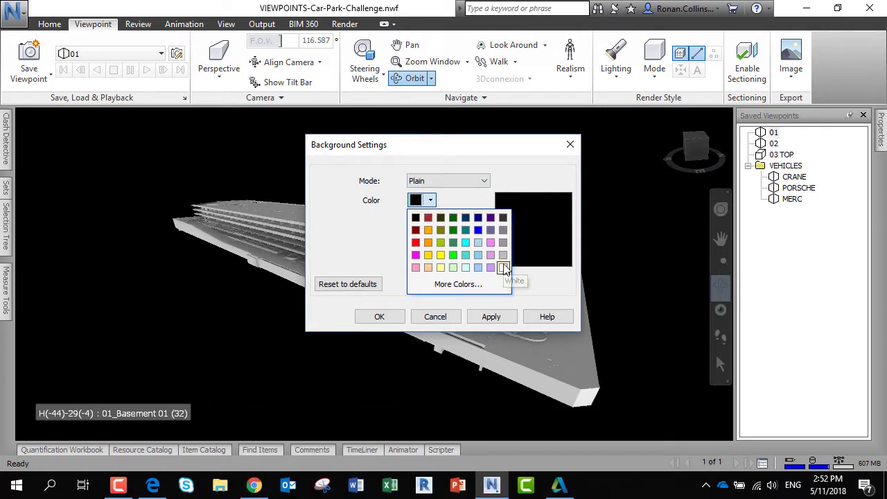
click(503, 268)
click(434, 201)
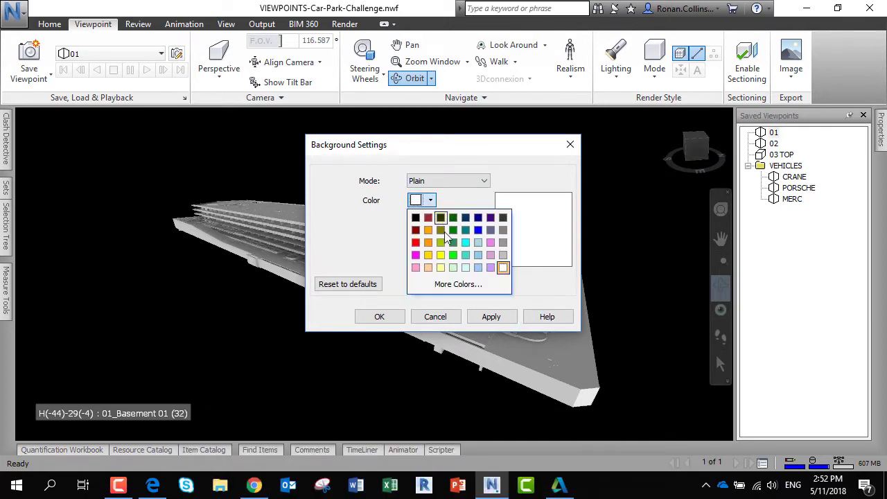
click(466, 243)
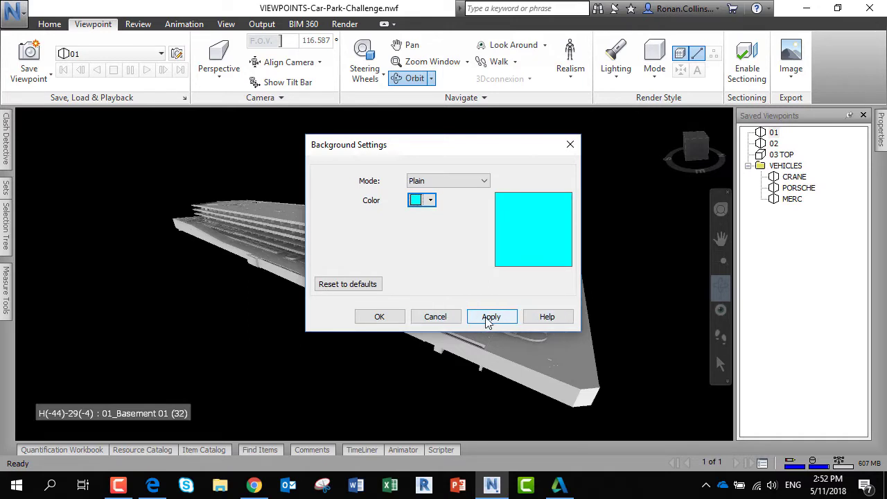
click(491, 317)
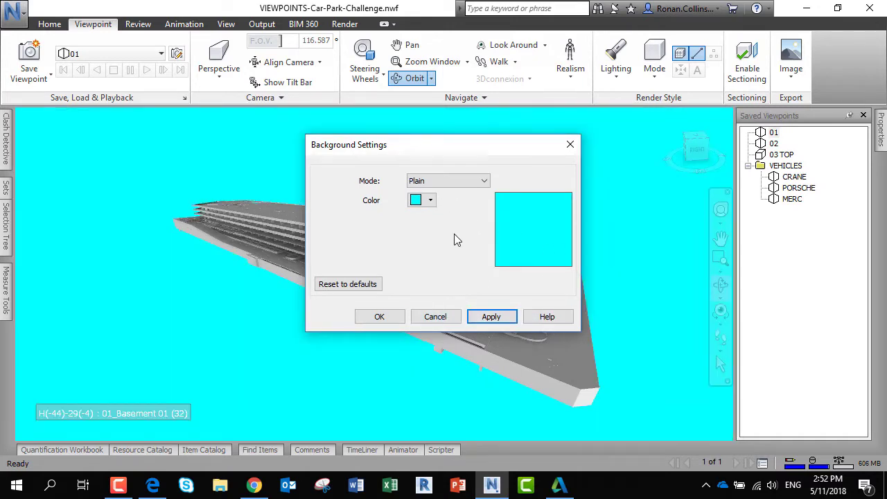
Set the plain background colour back to black and apply it.
click(429, 200)
click(416, 212)
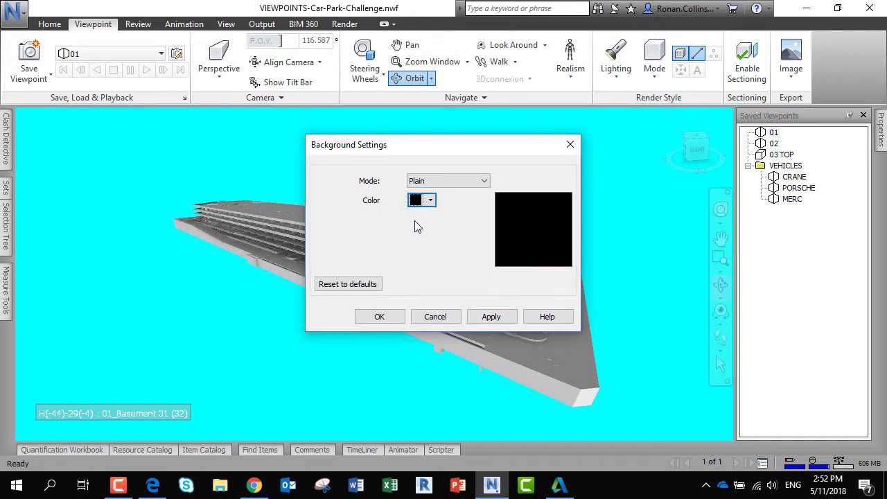
click(494, 321)
Change the background mode to Horizon and apply it to the scene.
click(478, 181)
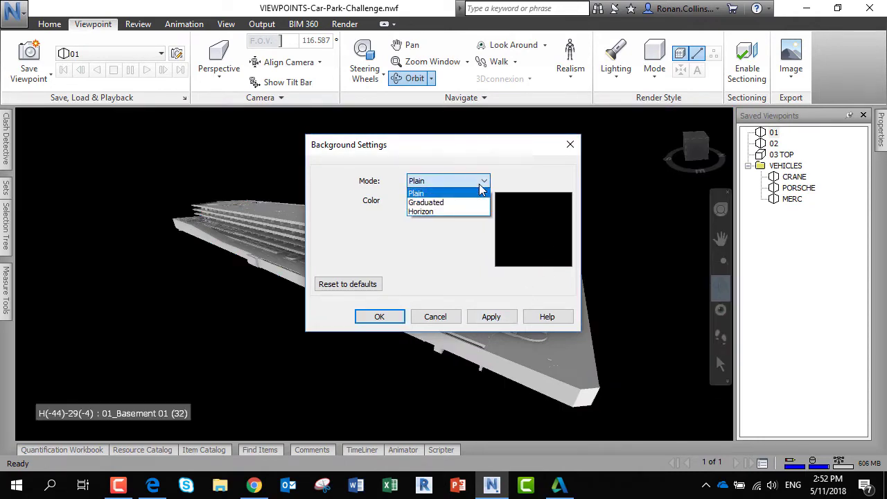
click(444, 213)
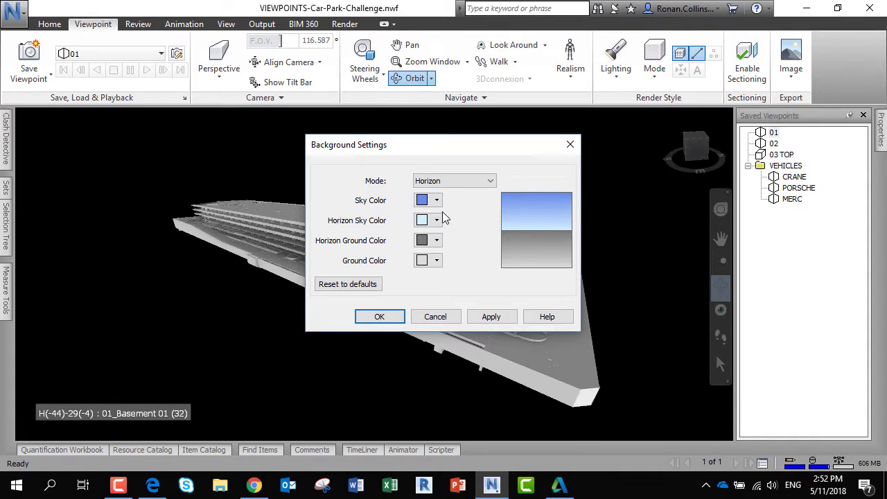
click(502, 320)
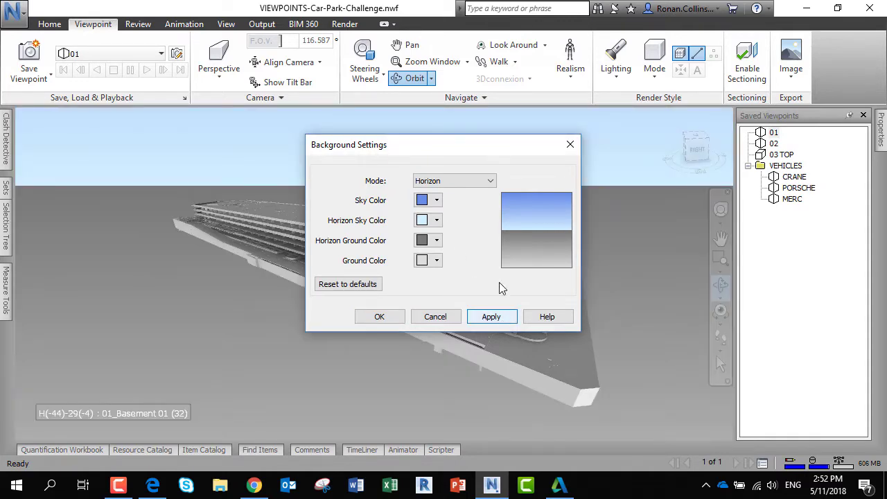
Accept the Horizon background and orbit the car park model to inspect it against the horizon.
click(379, 316)
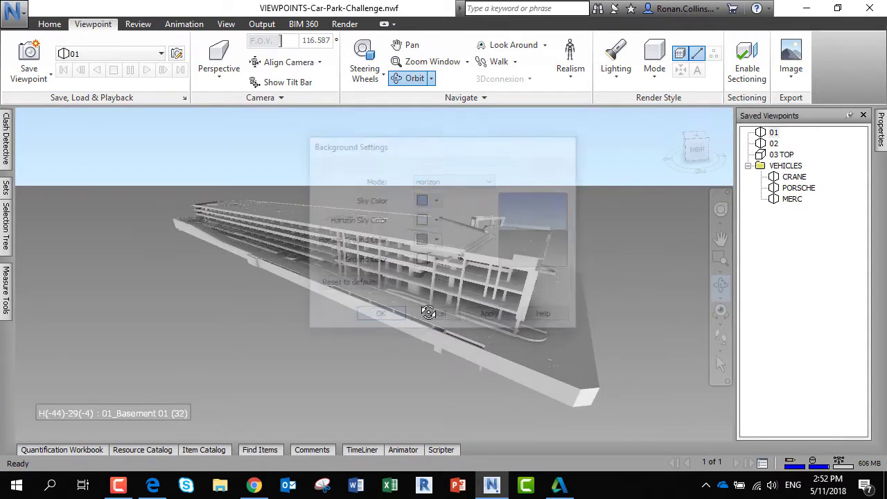
drag(507, 313, 548, 315)
Change the scene background to Graduated with a white top colour and apply it.
right_click(616, 324)
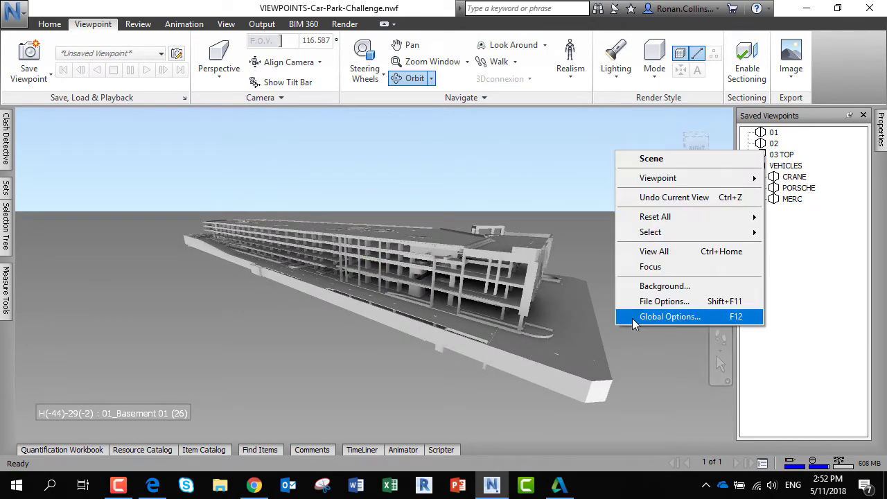
click(649, 288)
click(457, 183)
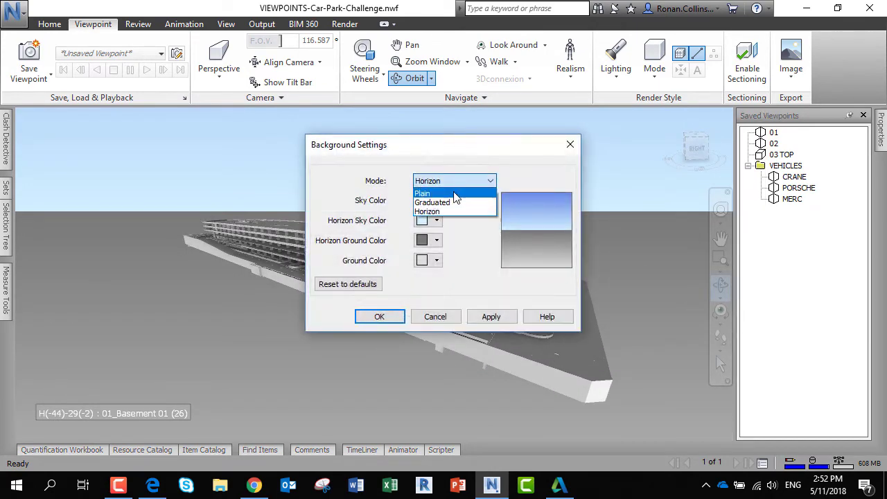
click(452, 203)
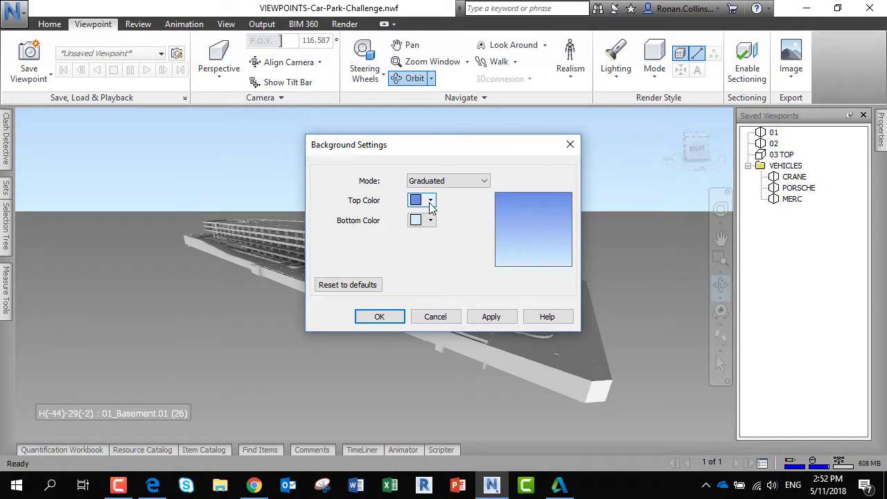
click(430, 201)
click(502, 268)
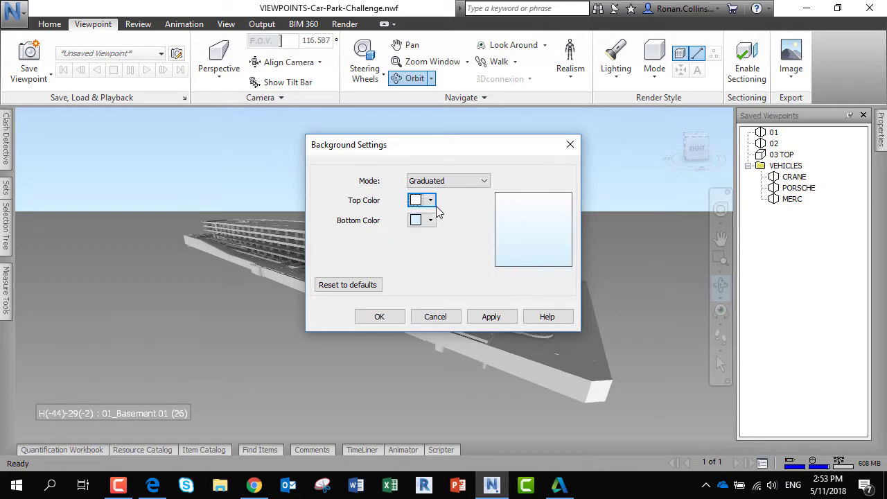
click(508, 316)
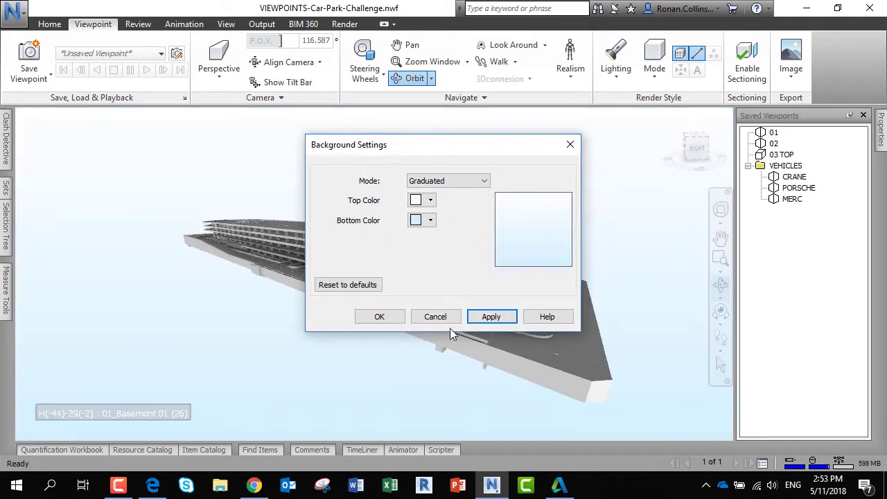
click(379, 317)
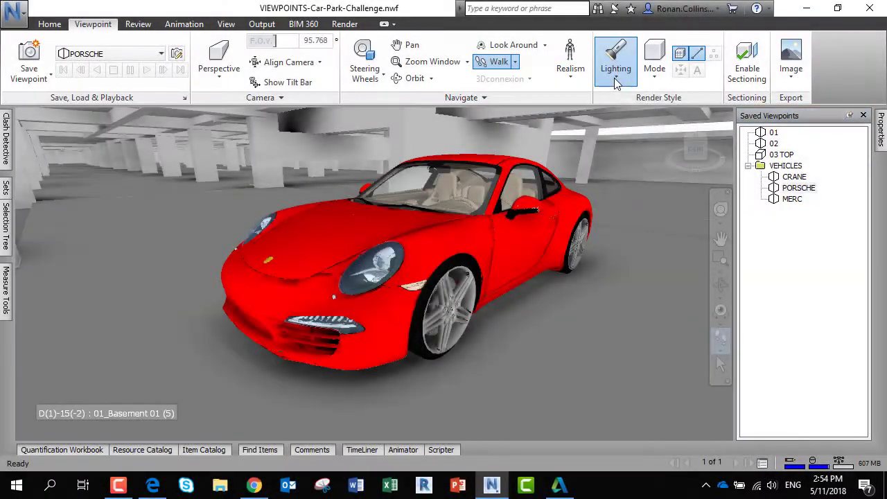
Switch the lighting of the PORSCHE view to Full Lights and walk back from the car to inspect the effect.
click(616, 69)
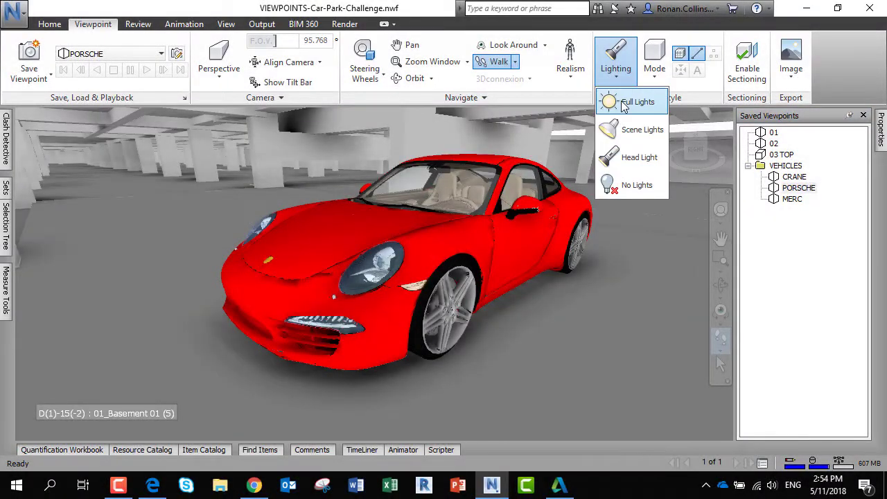
click(623, 101)
mouse_move(427, 253)
mouse_down()
mouse_move(413, 212)
mouse_move(412, 252)
mouse_up()
scroll(412, 253, up, 1)
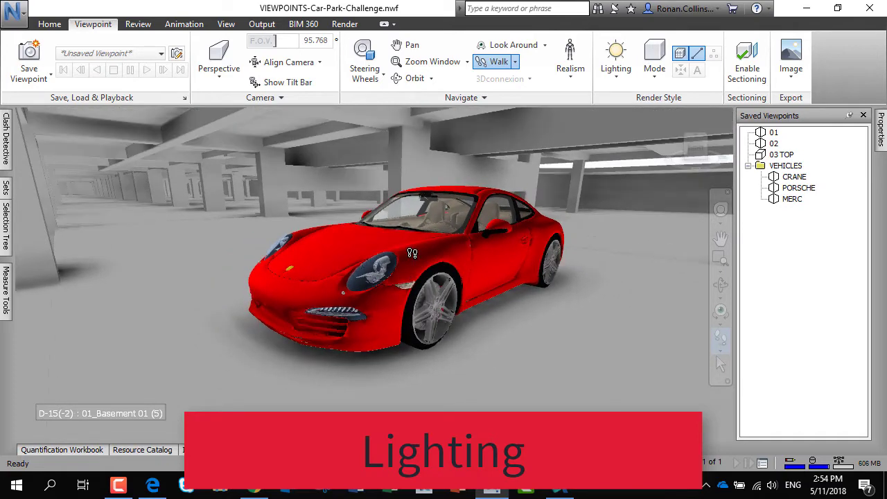
Restore the saved PORSCHE viewpoint and set its lighting to Full Lights again.
click(798, 187)
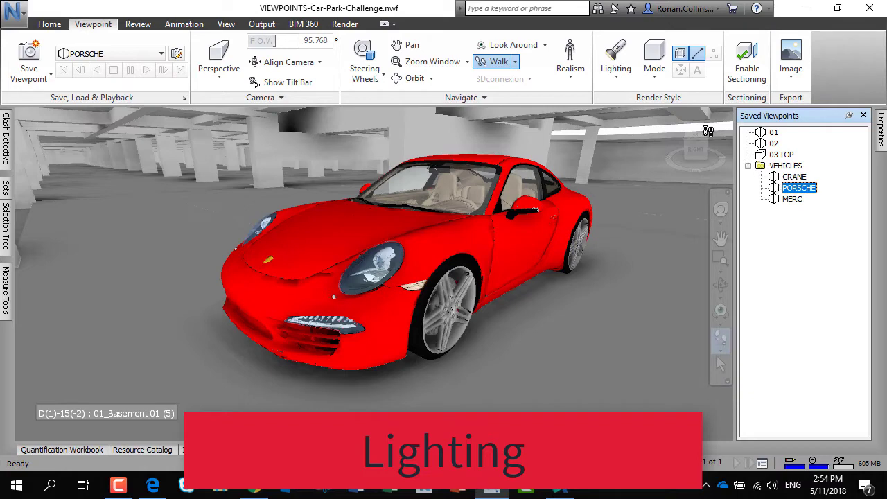
click(615, 59)
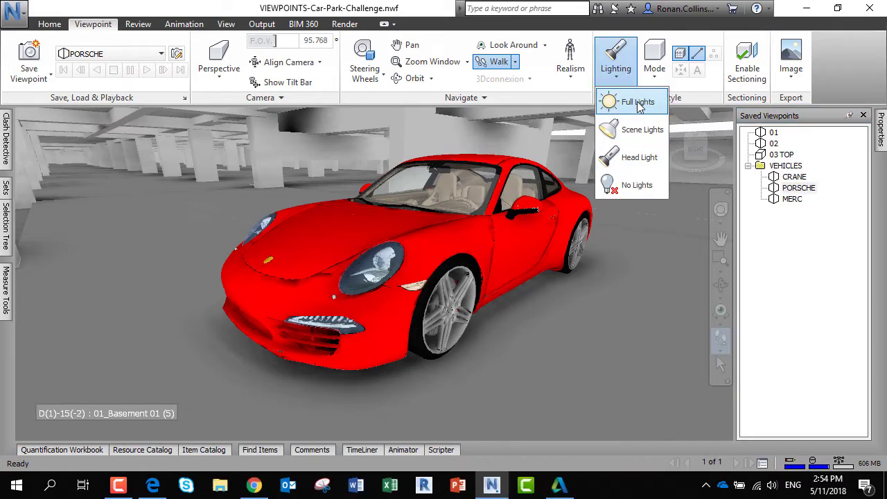
click(637, 102)
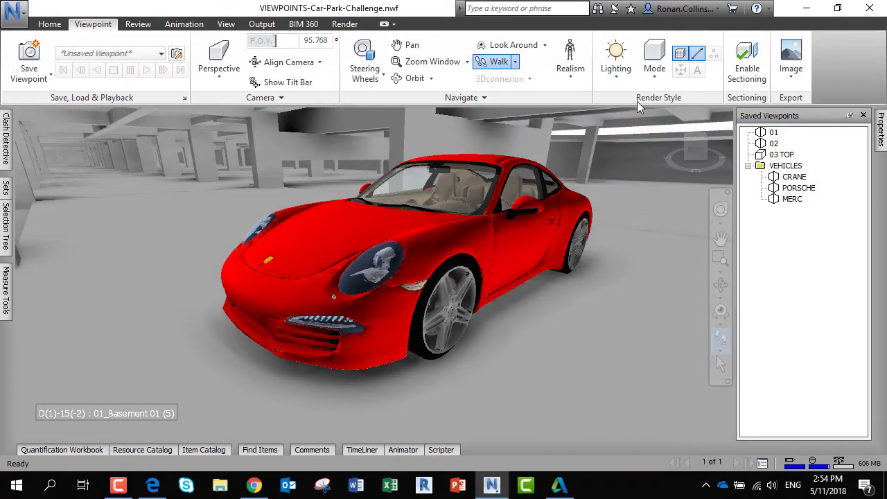
Restore the PORSCHE viewpoint and try the Wireframe and Hidden Line render modes on it.
click(792, 198)
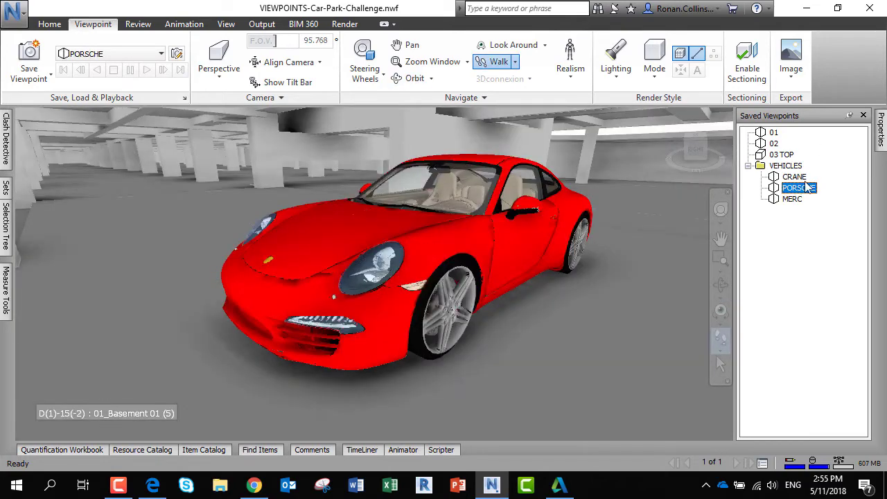
click(654, 63)
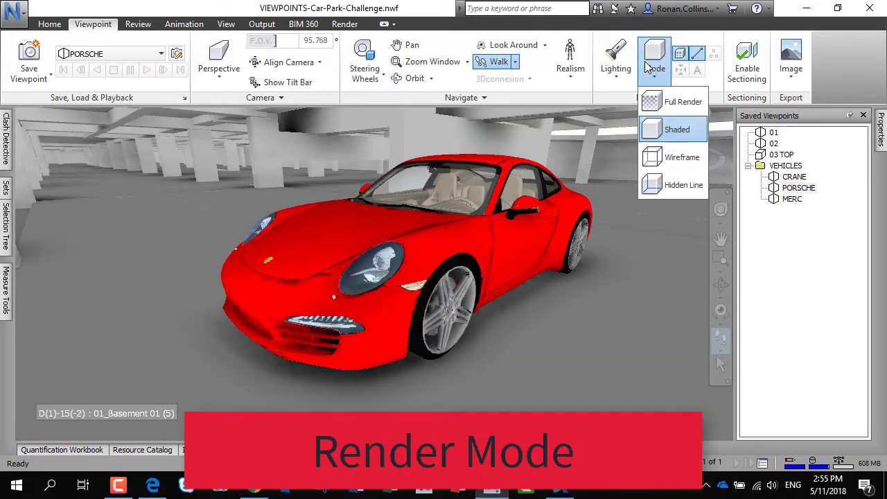
click(678, 182)
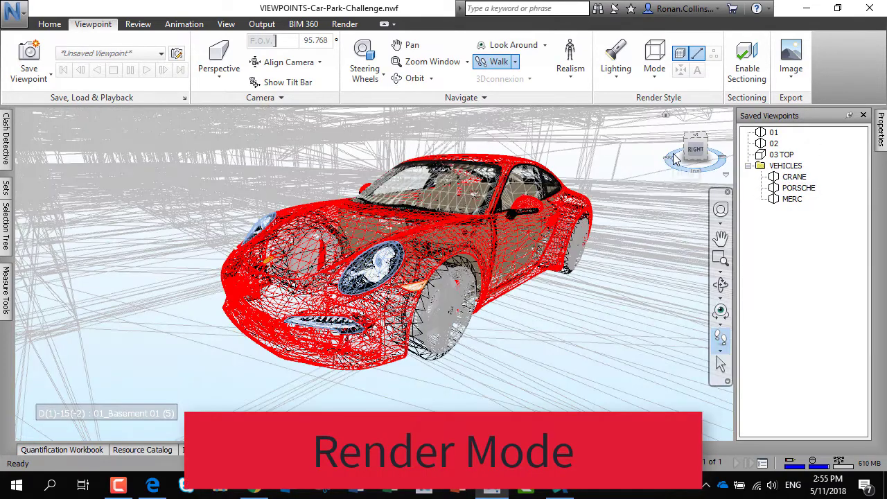
click(654, 62)
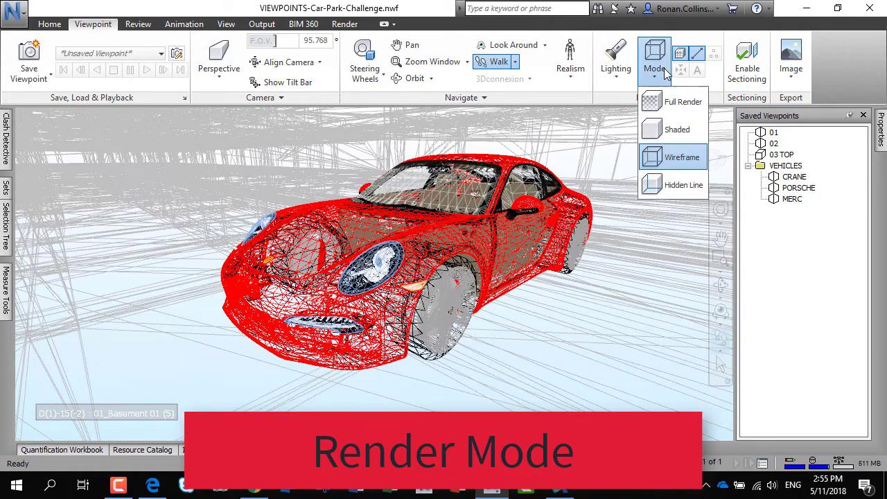
click(676, 185)
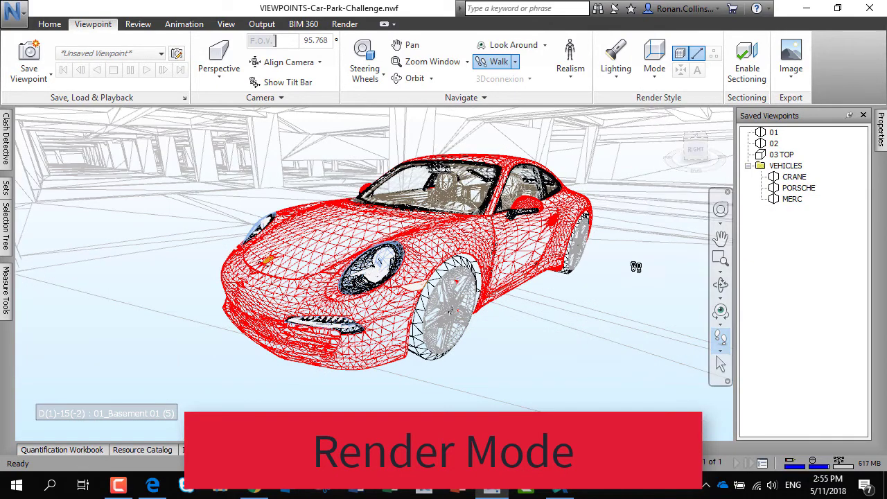
Set the render mode of the PORSCHE view to Full Render and inspect the textured car.
click(654, 63)
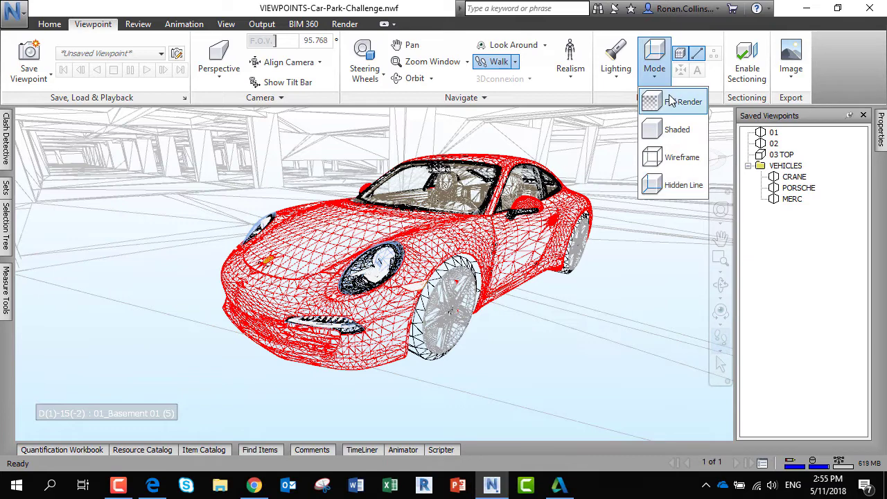
click(671, 99)
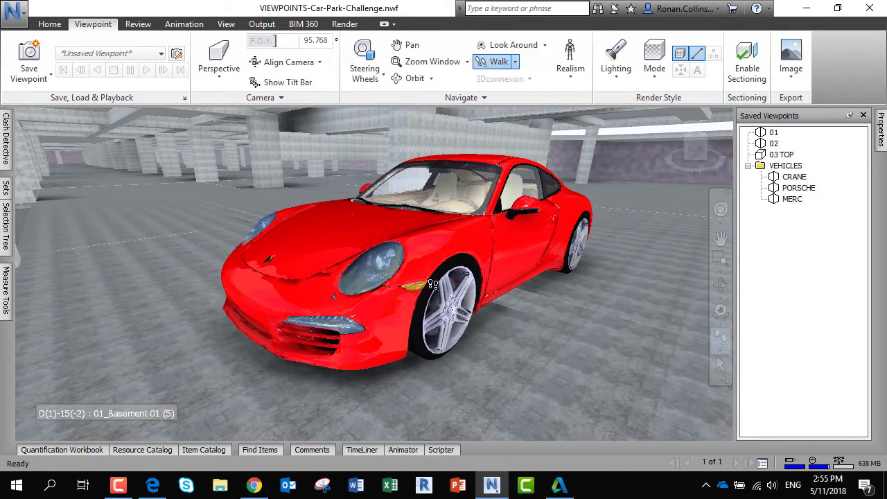
drag(432, 284, 466, 259)
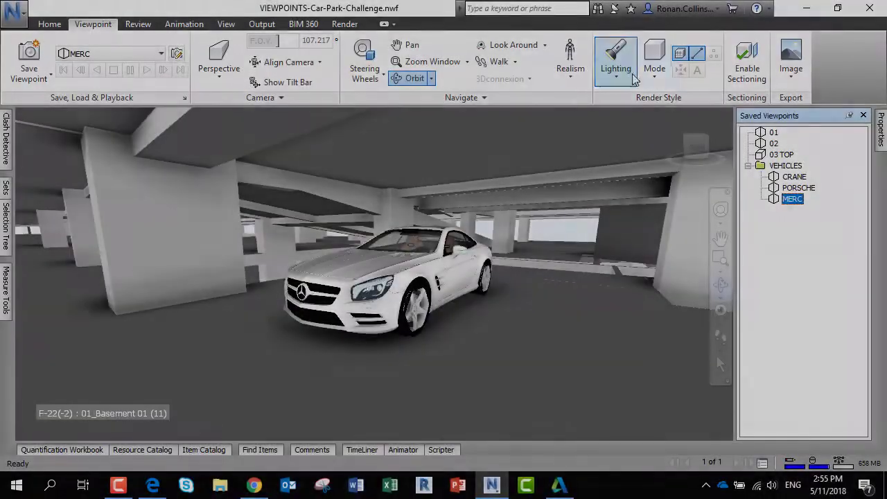
Set the MERC view to Full Lights and Full Render, and inspect the car and the surrounding basement up close.
click(616, 72)
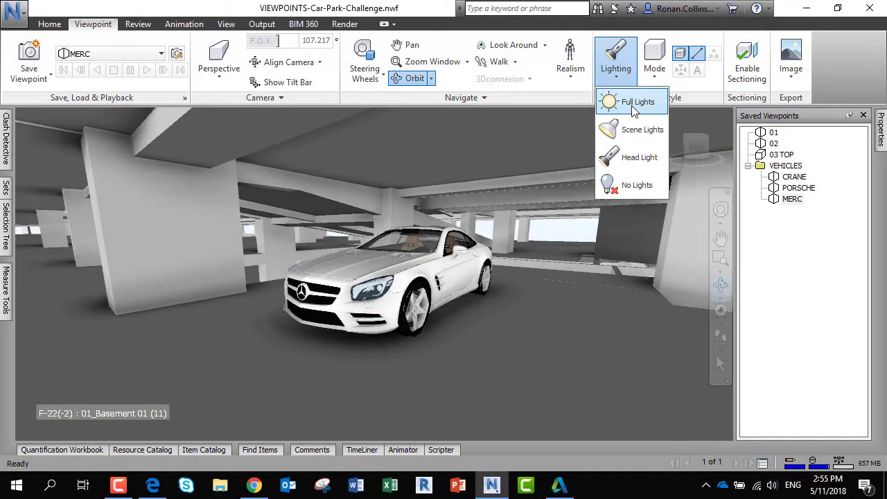
click(632, 106)
click(658, 69)
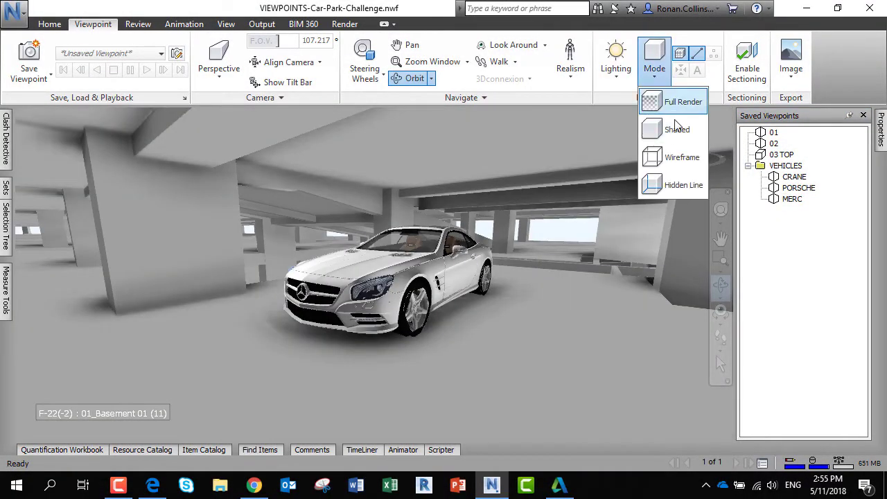
click(679, 104)
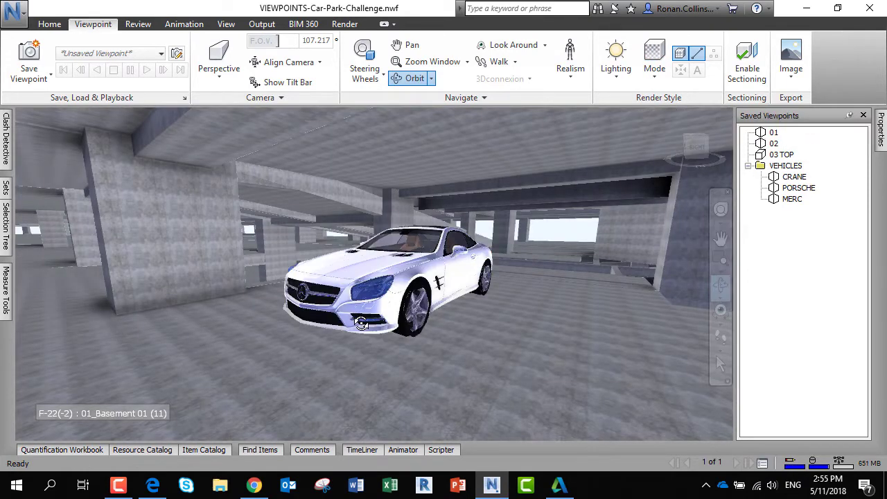
scroll(380, 272, up, 5)
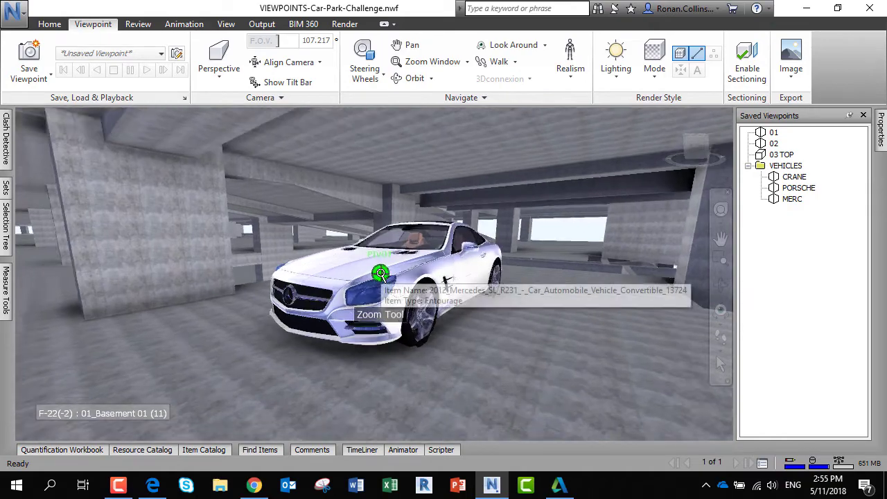
drag(383, 272, 286, 283)
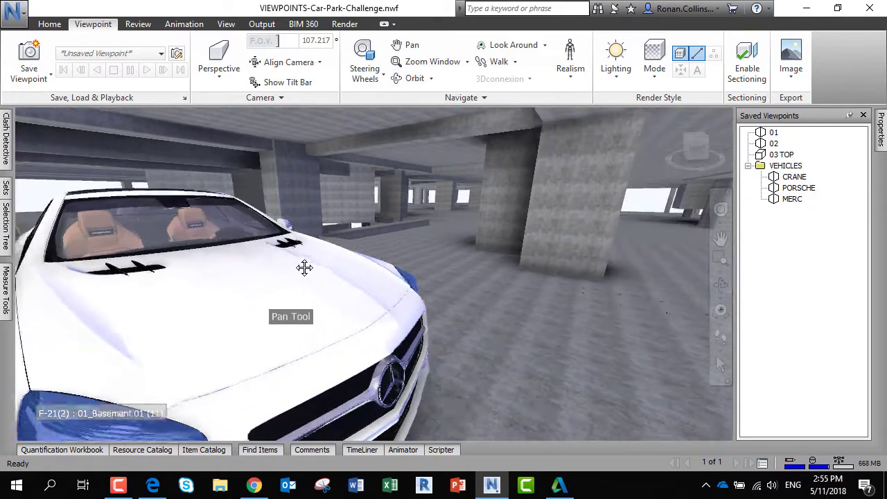